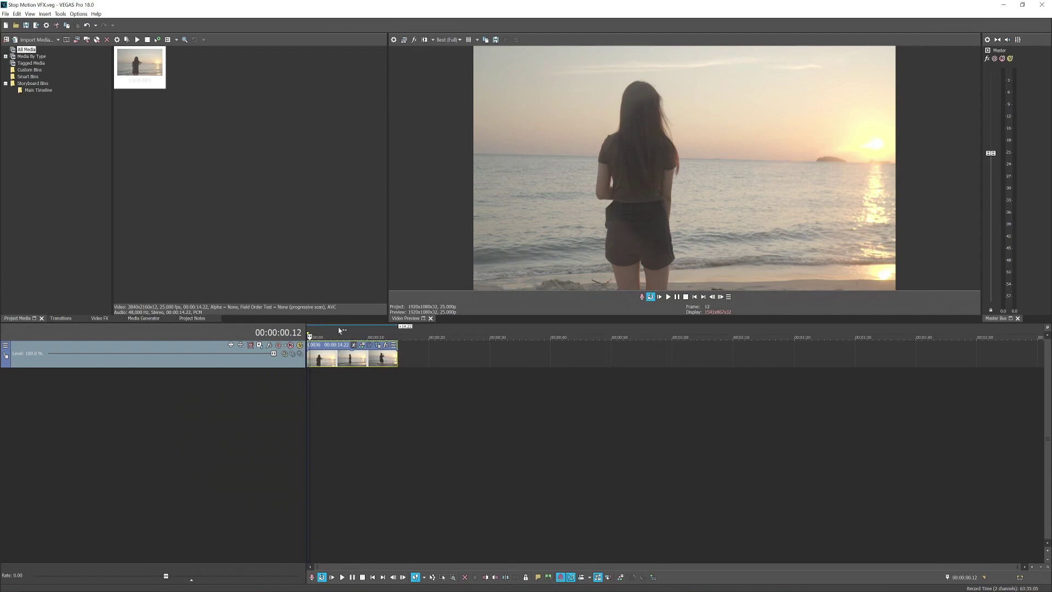
Preview the beach clip, then replay it from about two seconds in
key(space)
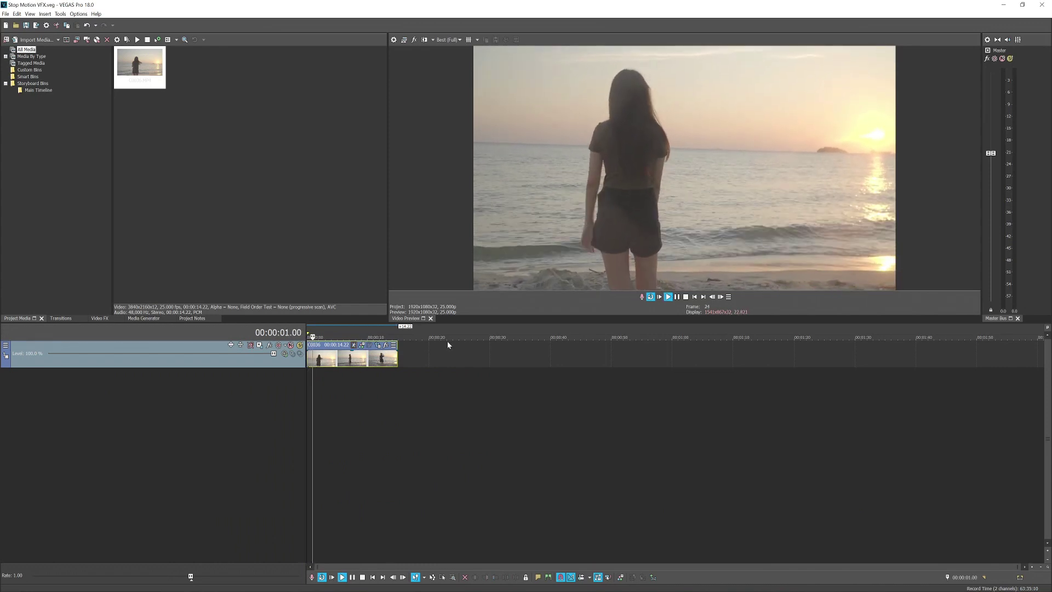
click(677, 297)
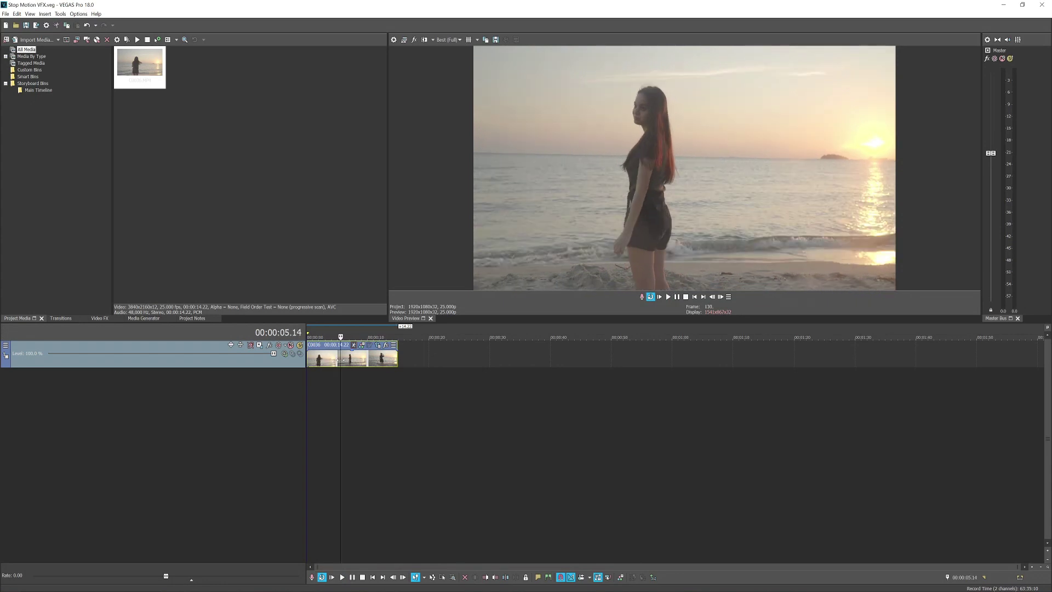
click(322, 336)
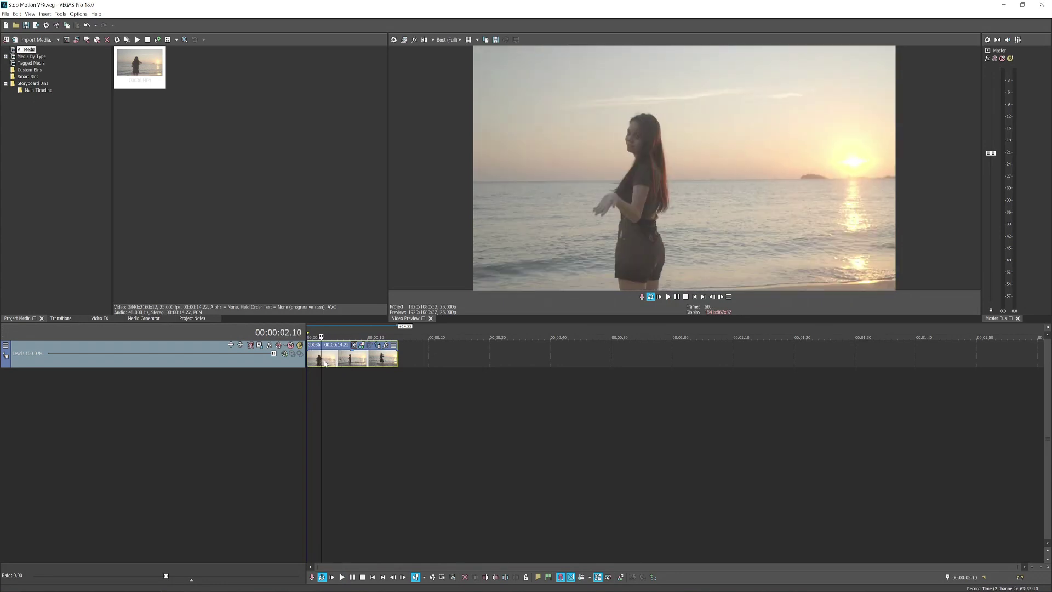
click(321, 362)
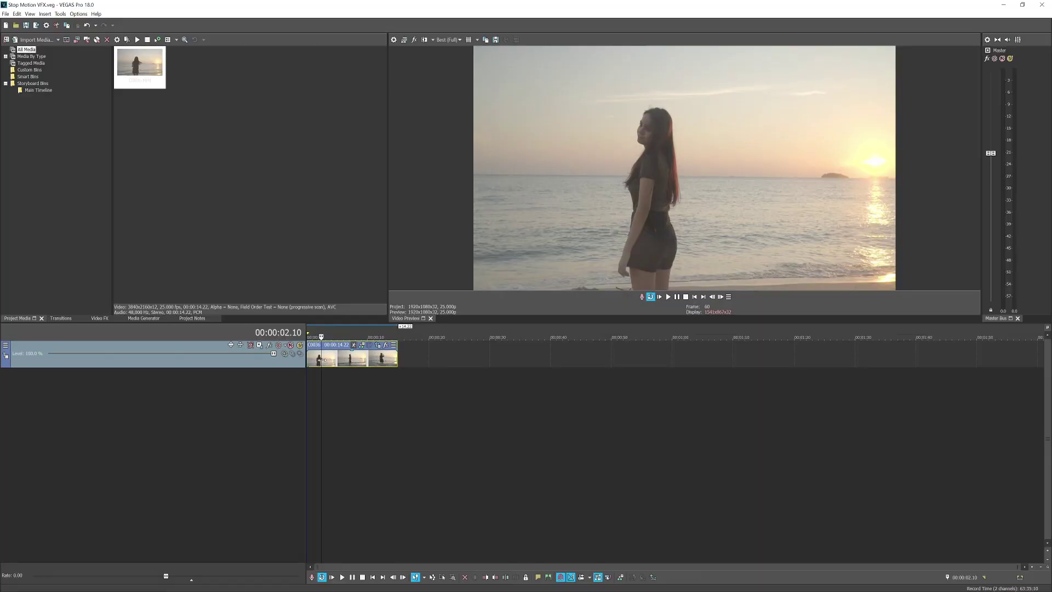
key(space)
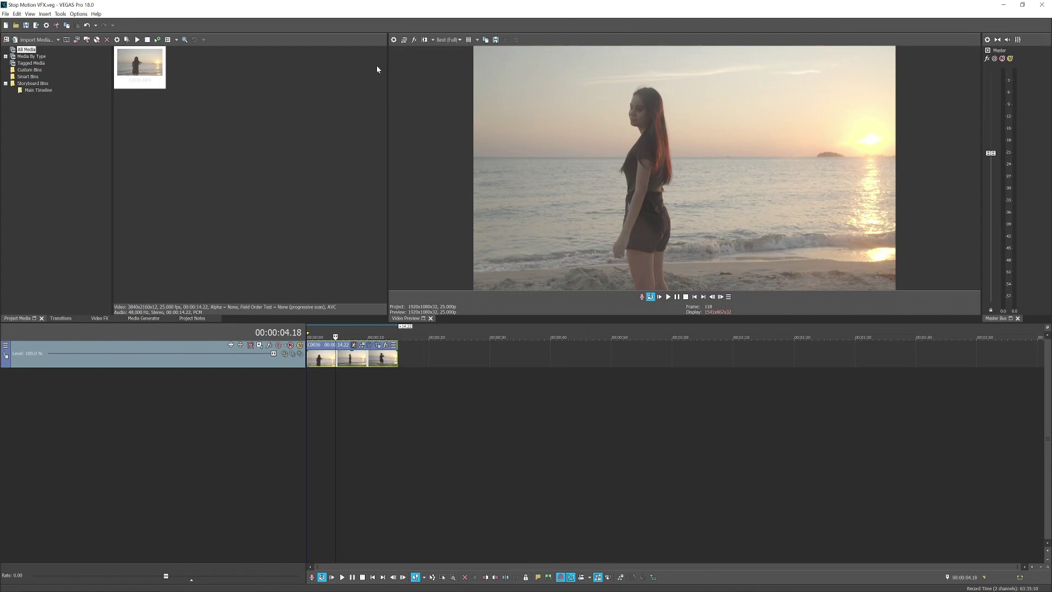
Check the frame rate list in the project video settings, leaving them unchanged
click(394, 40)
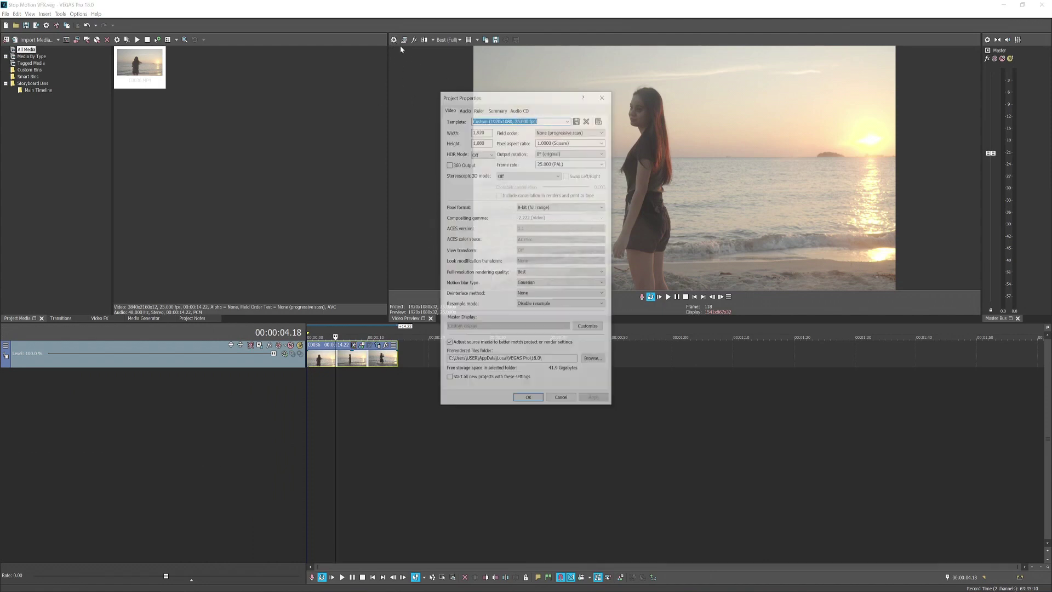
click(604, 163)
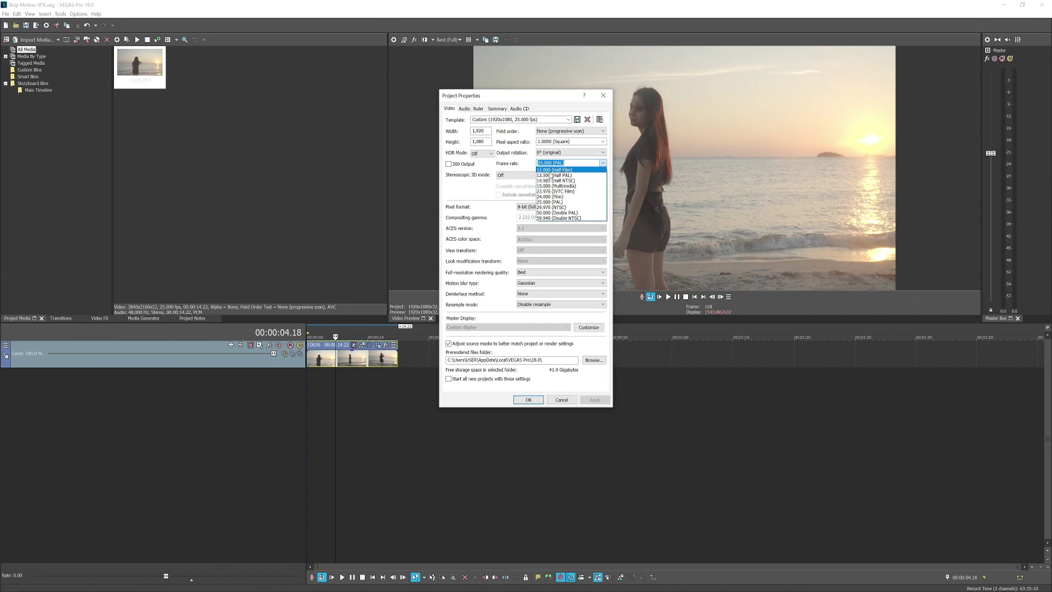
click(607, 98)
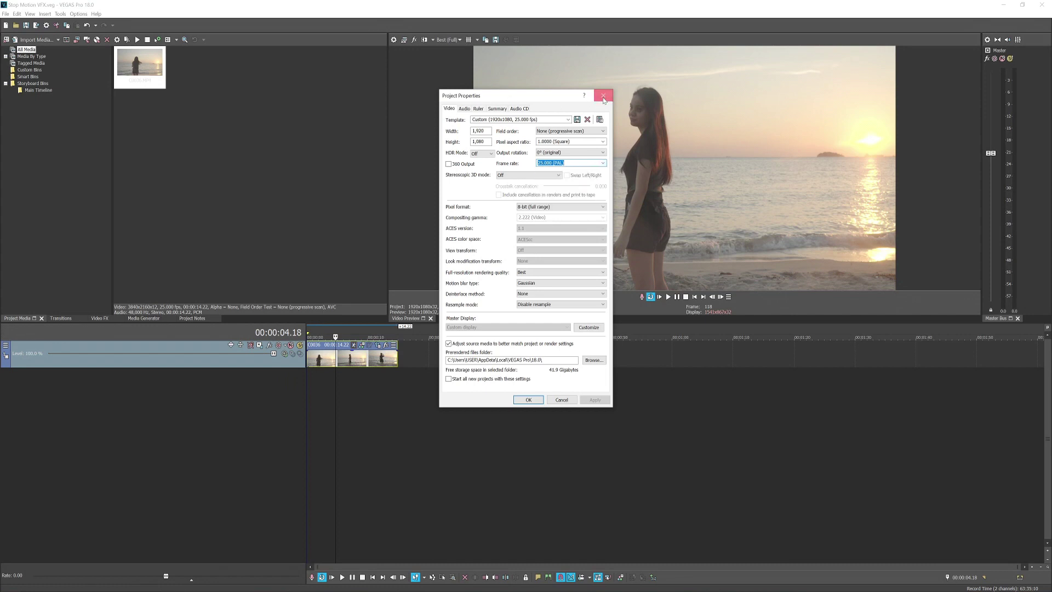
click(604, 97)
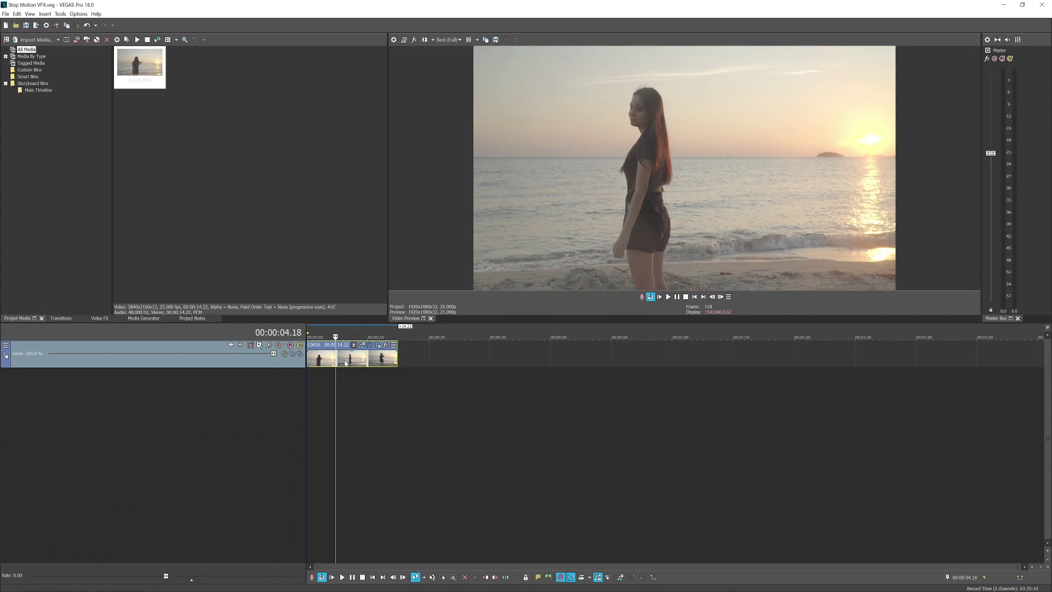
Create a nested timeline from the beach clip, save it, and scrub through it
right_click(345, 362)
right_click(328, 363)
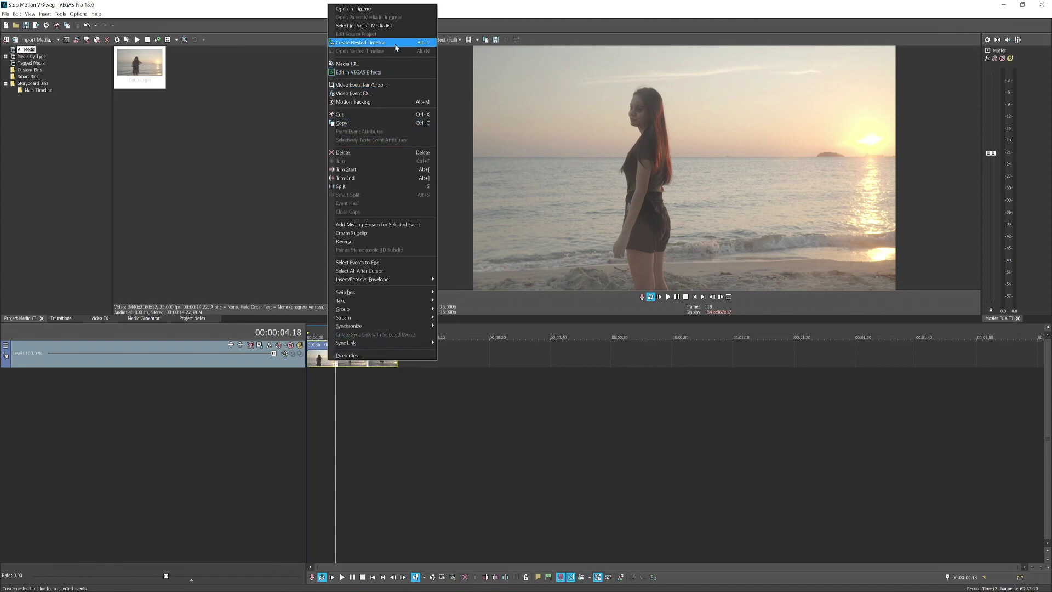
click(386, 42)
text(Stop Motion VFX_low frame rate Timeline)
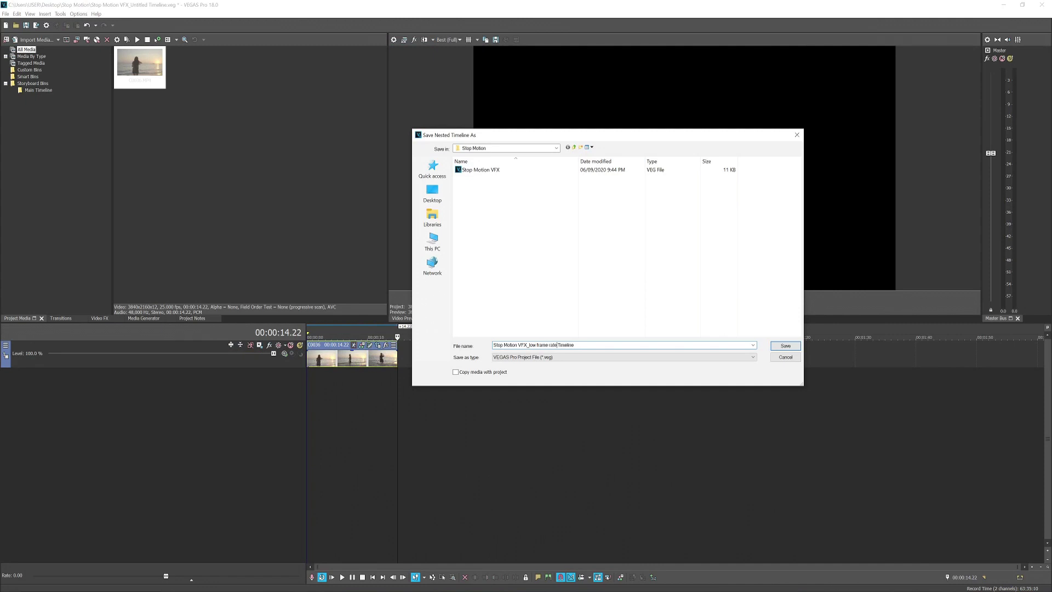
click(787, 347)
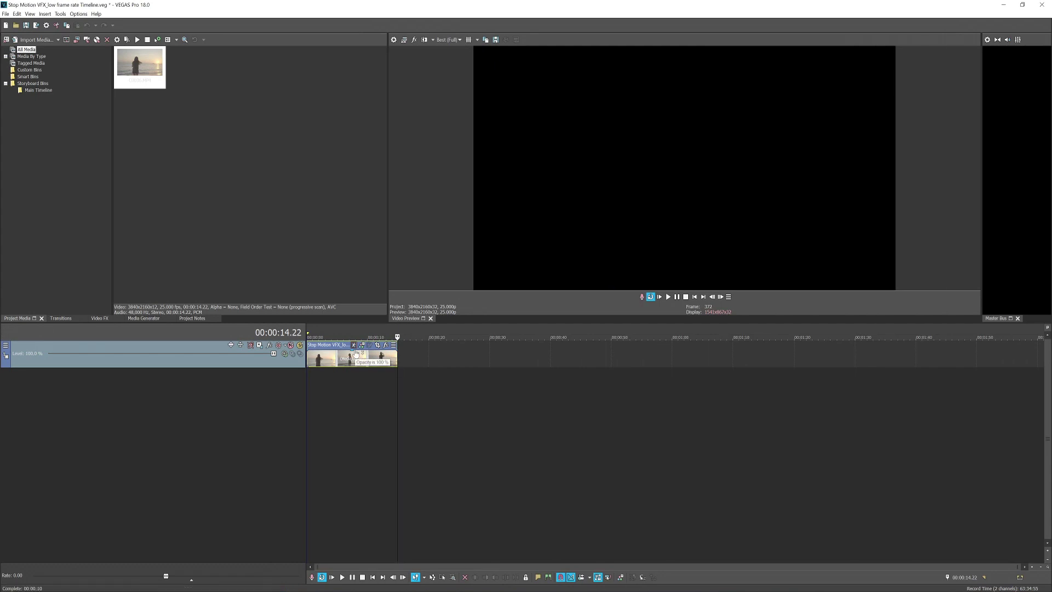
click(324, 361)
click(355, 362)
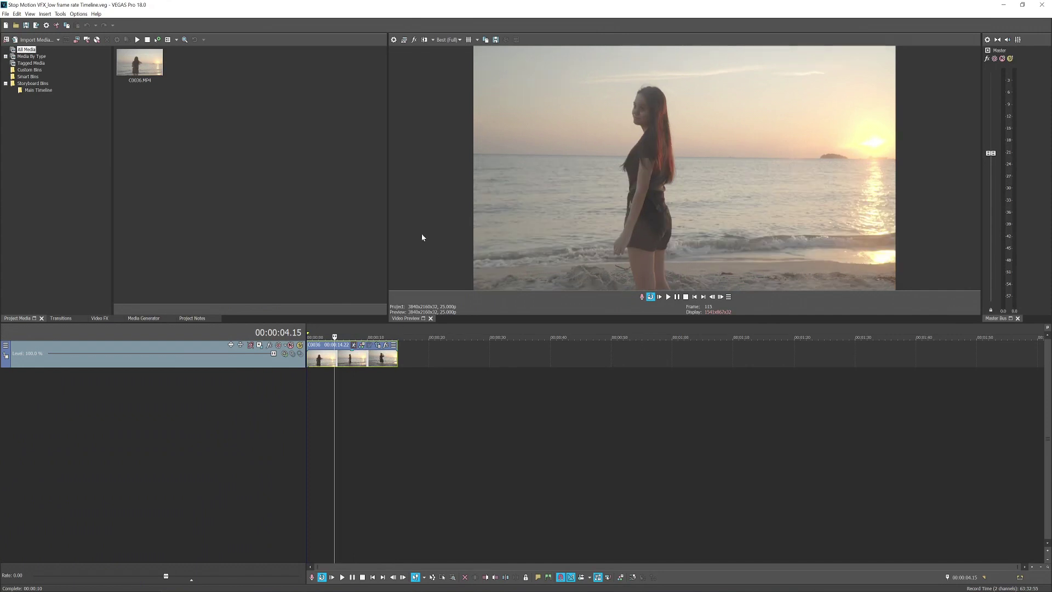
Set the nested timeline to 12.000 (Half Film) fps and preview playback
click(393, 40)
drag(496, 101, 472, 97)
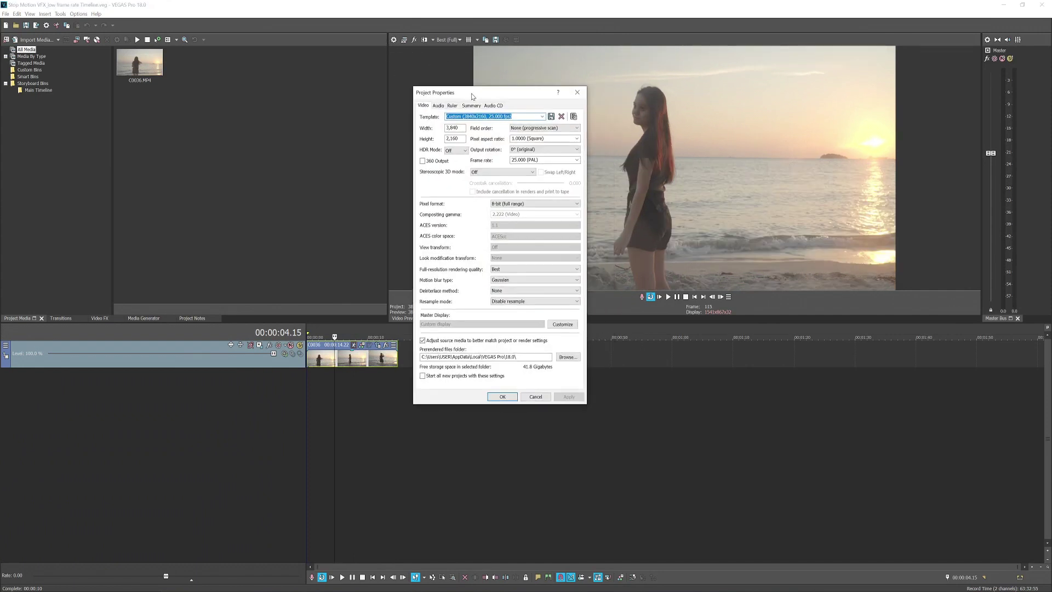
click(577, 160)
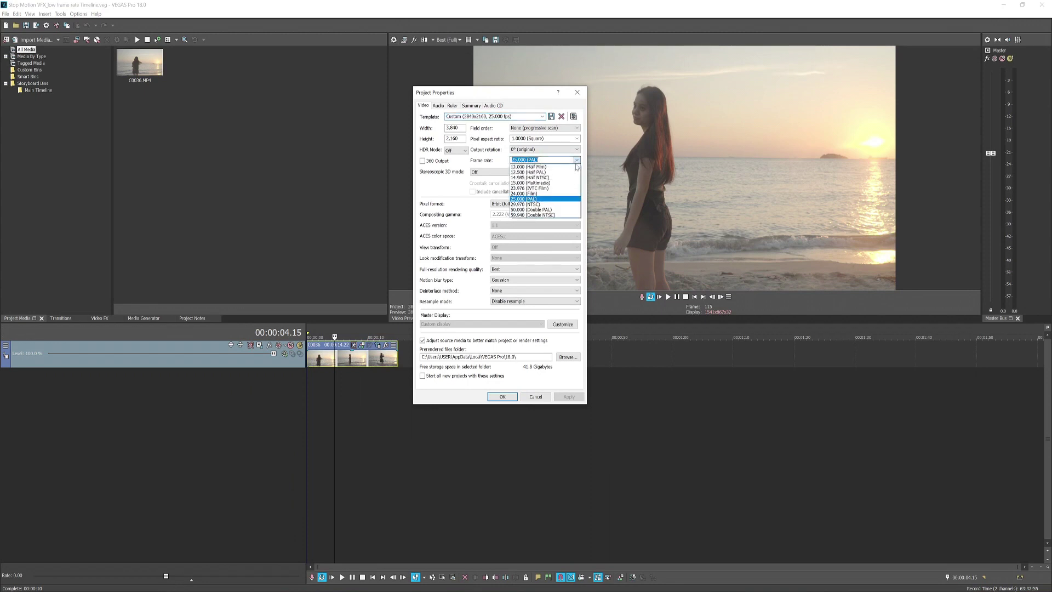
click(577, 167)
click(568, 398)
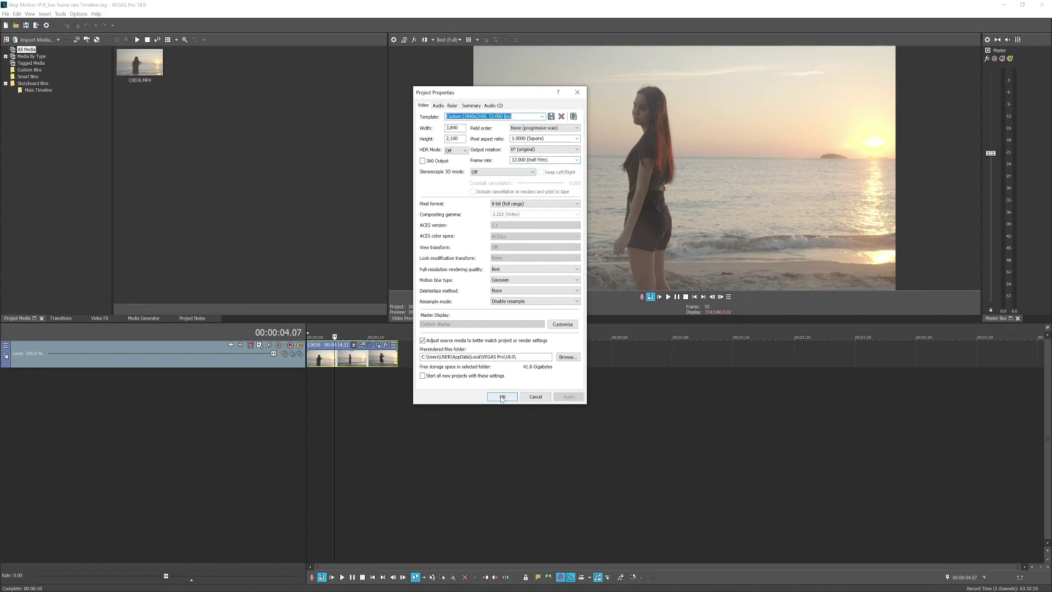
click(502, 396)
key(space)
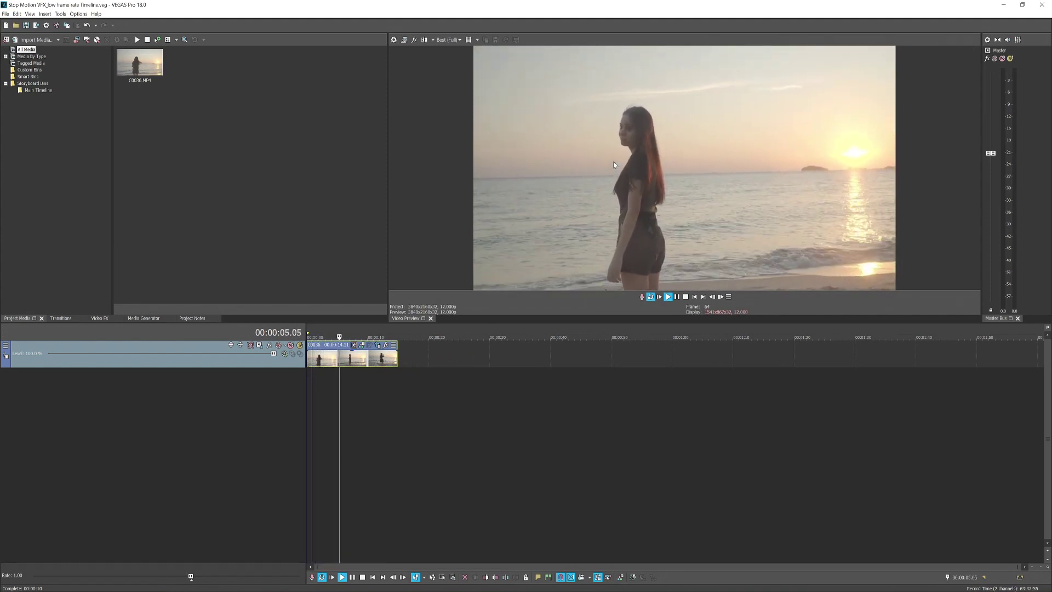
key(space)
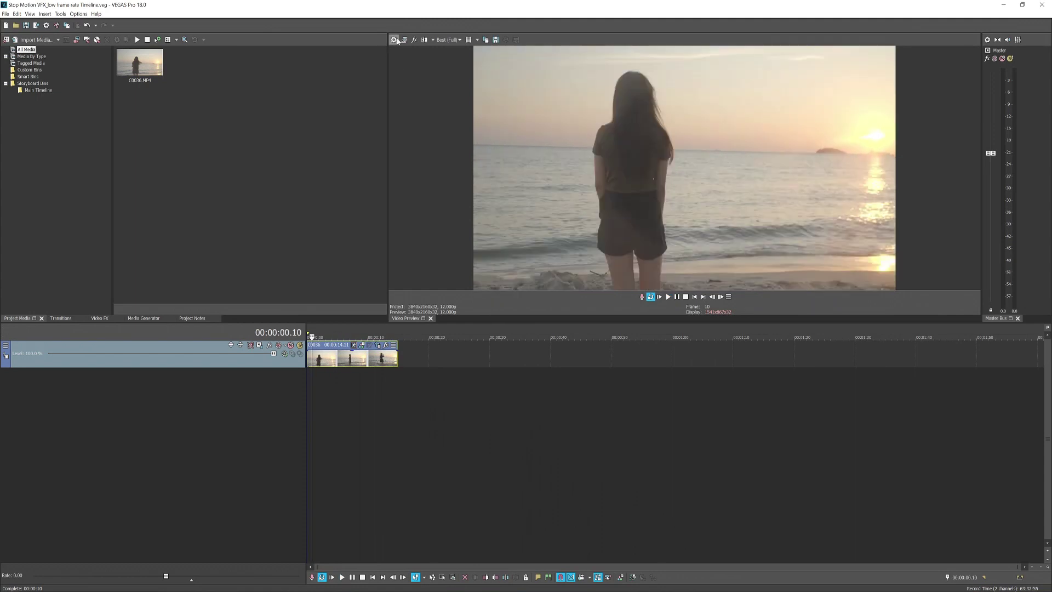
Switch the nested timeline to 10 fps, preview it, and return to the Stop Motion VFX project
click(395, 40)
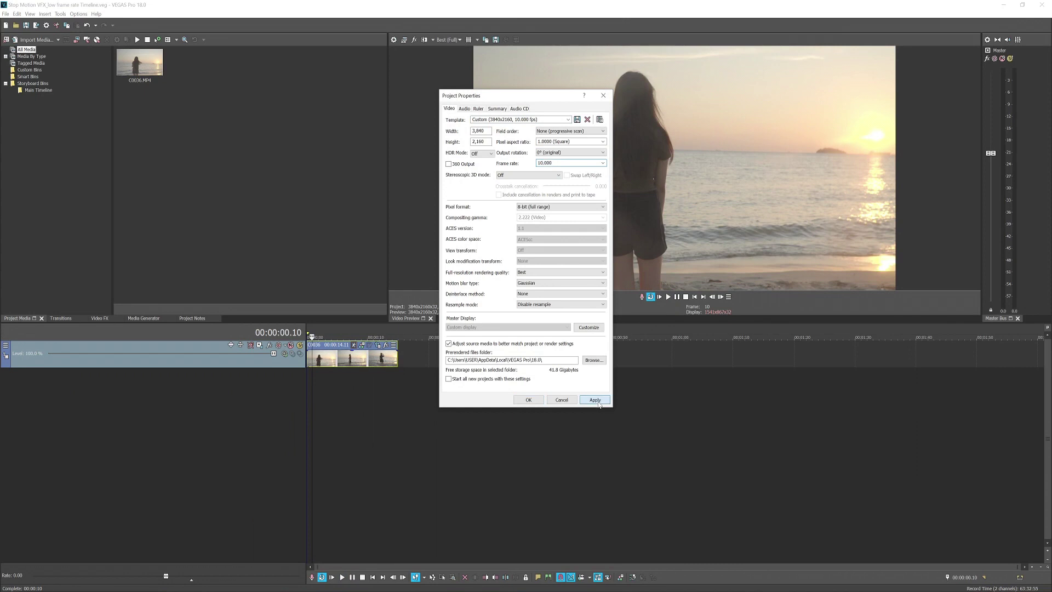
click(594, 400)
click(529, 400)
key(space)
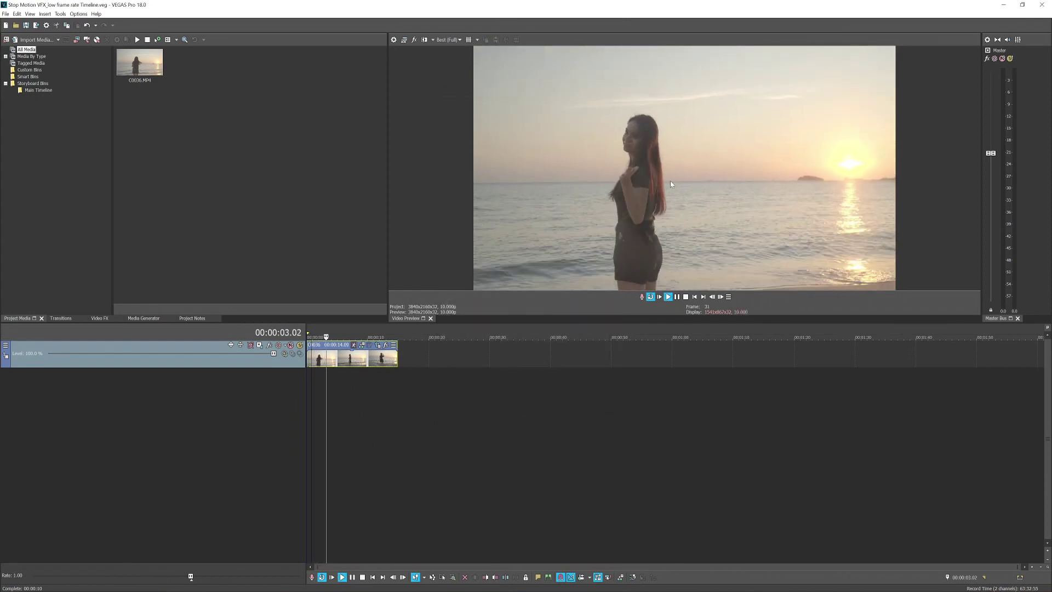
click(679, 298)
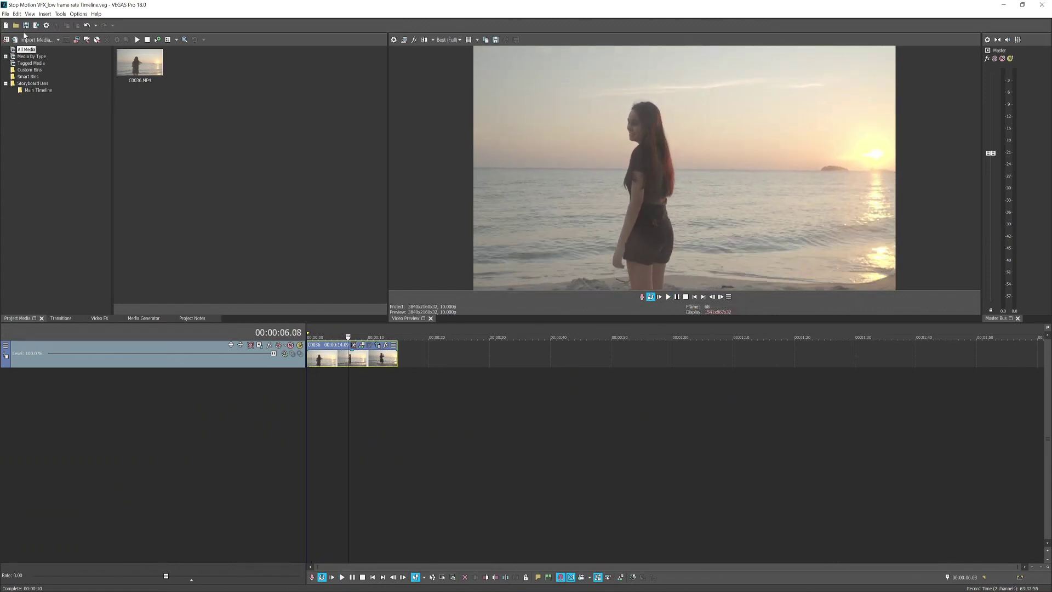
click(632, 577)
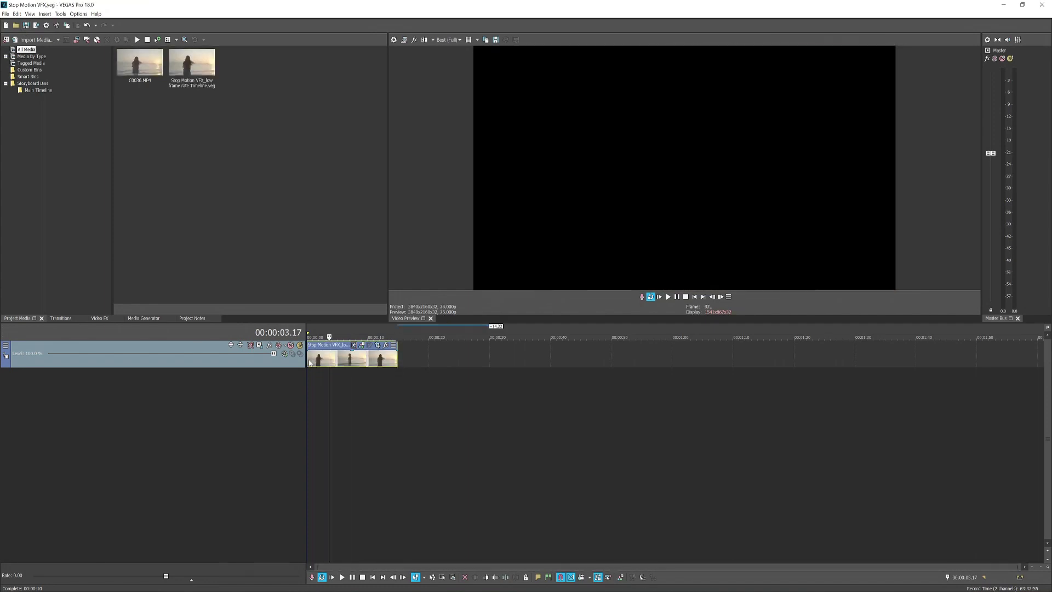
Play the nested 10 fps beach clip from the start and pause about six seconds in
click(310, 338)
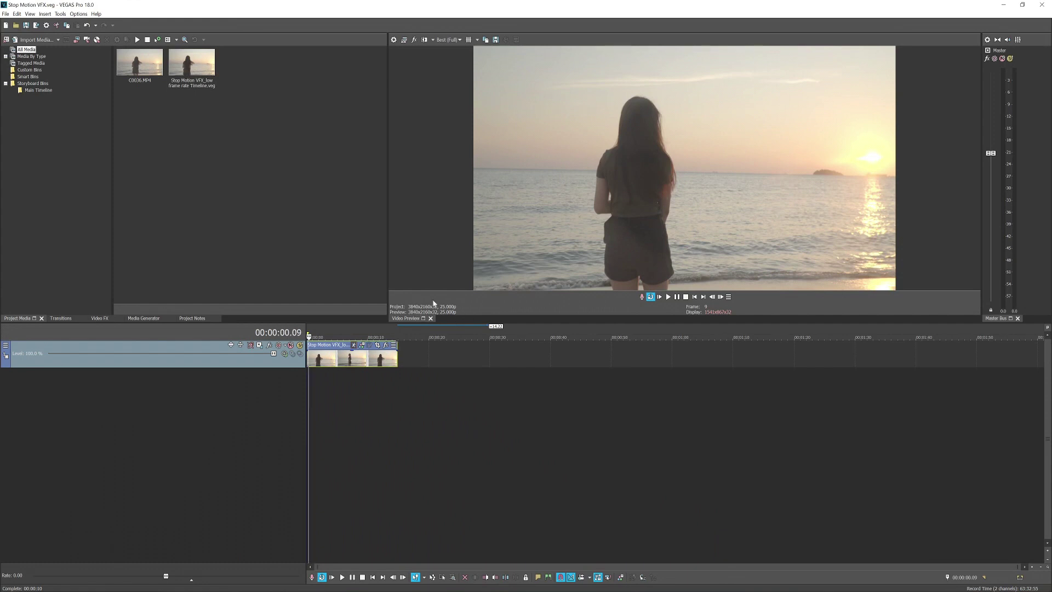
key(space)
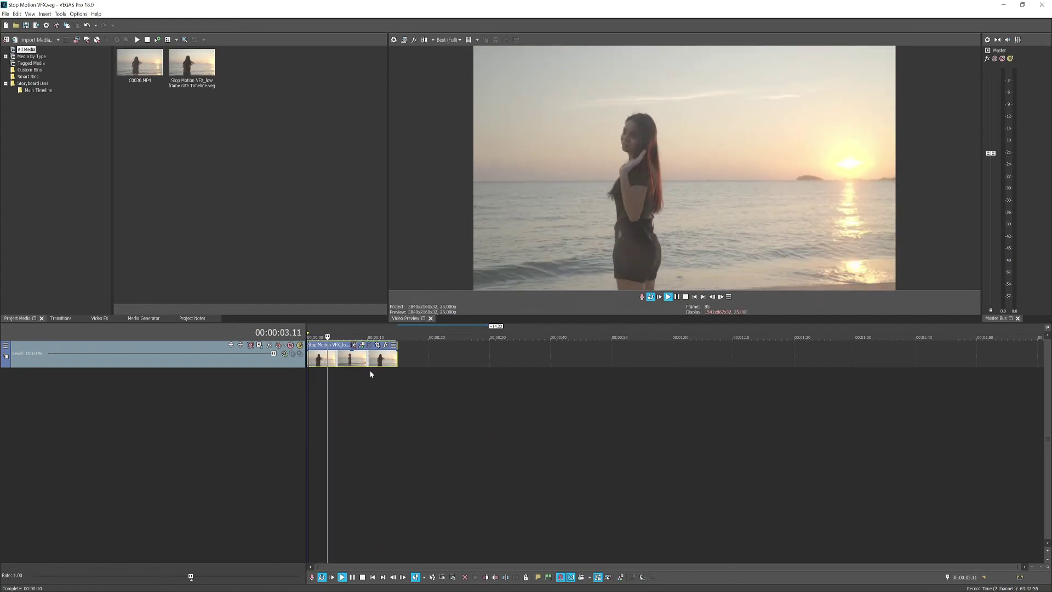
click(677, 298)
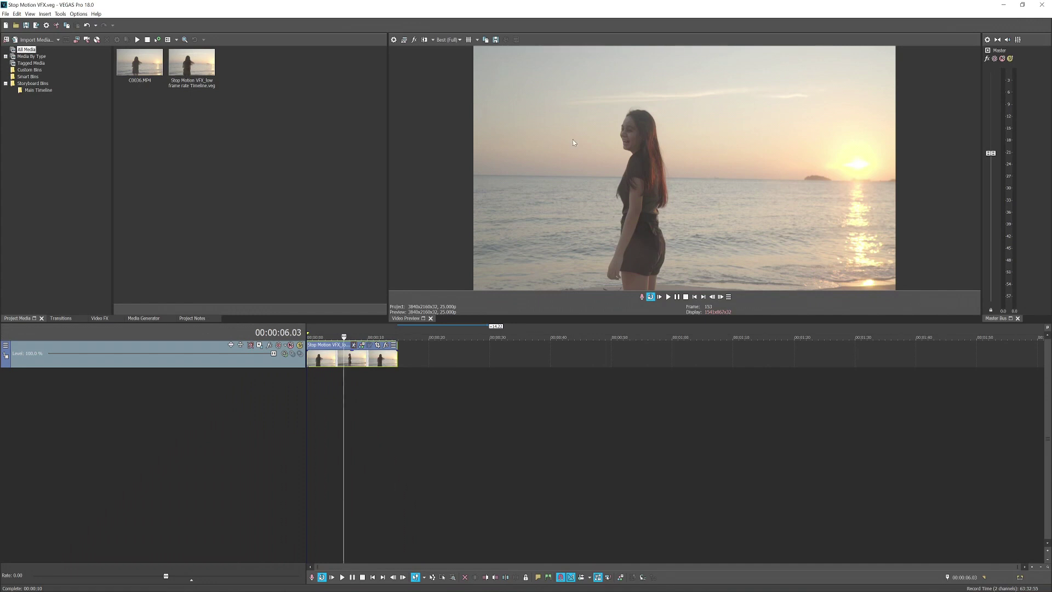
Drag the (Default) Color Corrector (Secondary) preset onto the nested beach clip
click(99, 318)
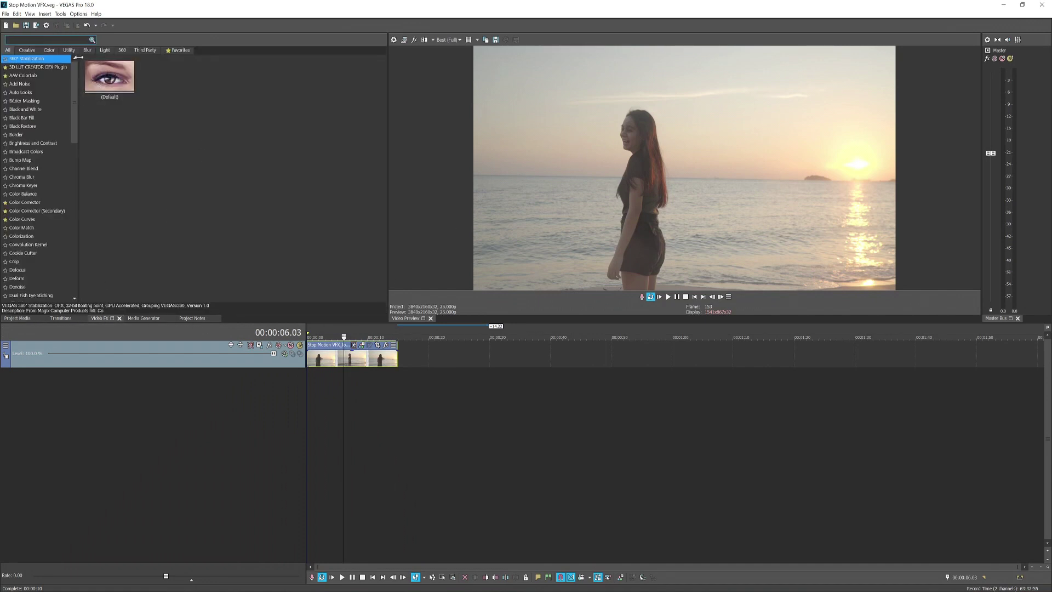
click(48, 50)
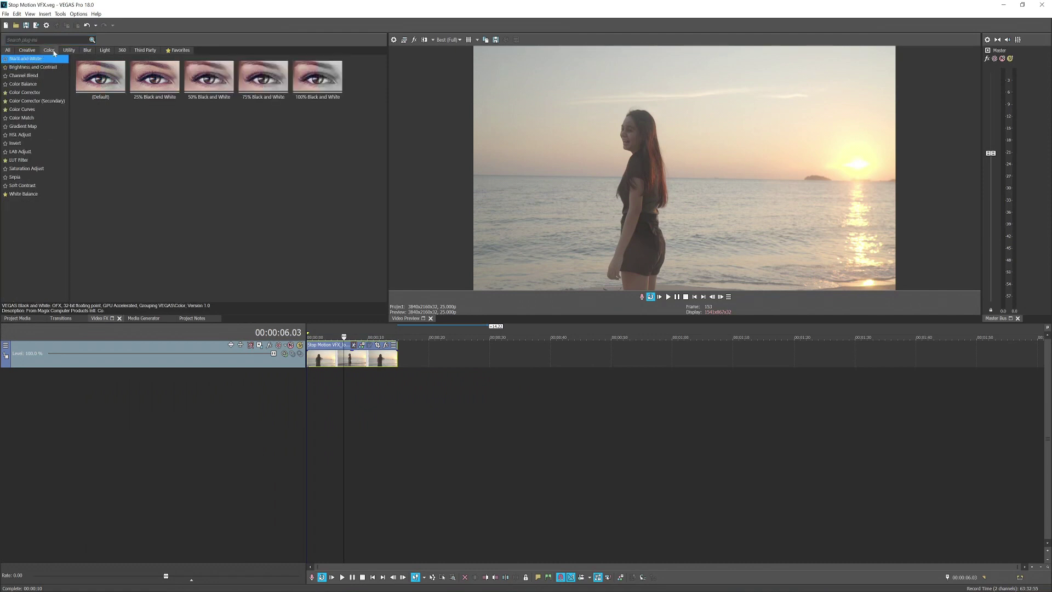
click(37, 101)
click(105, 78)
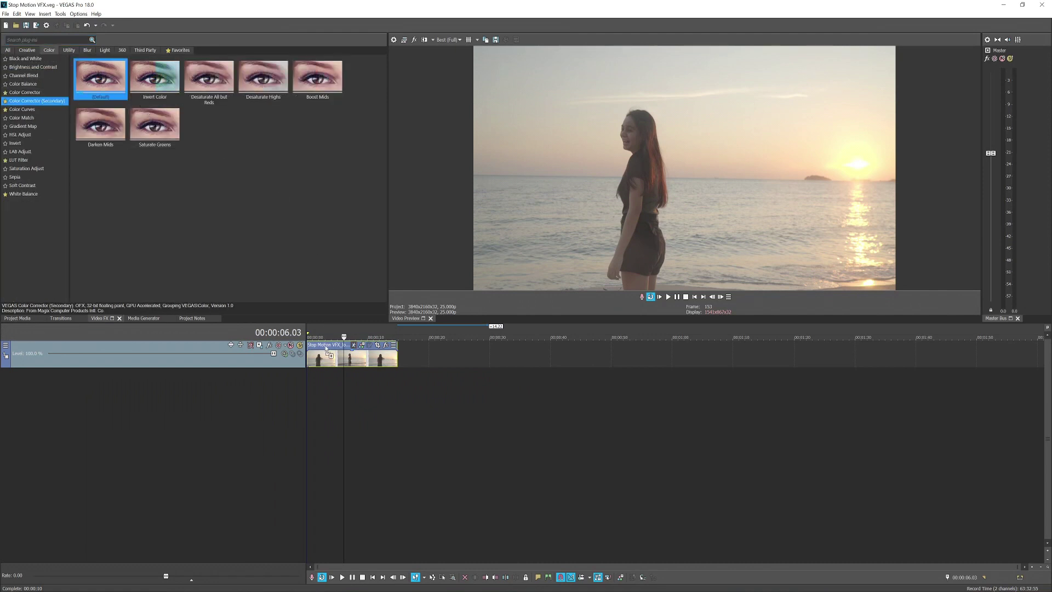
drag(327, 349, 325, 353)
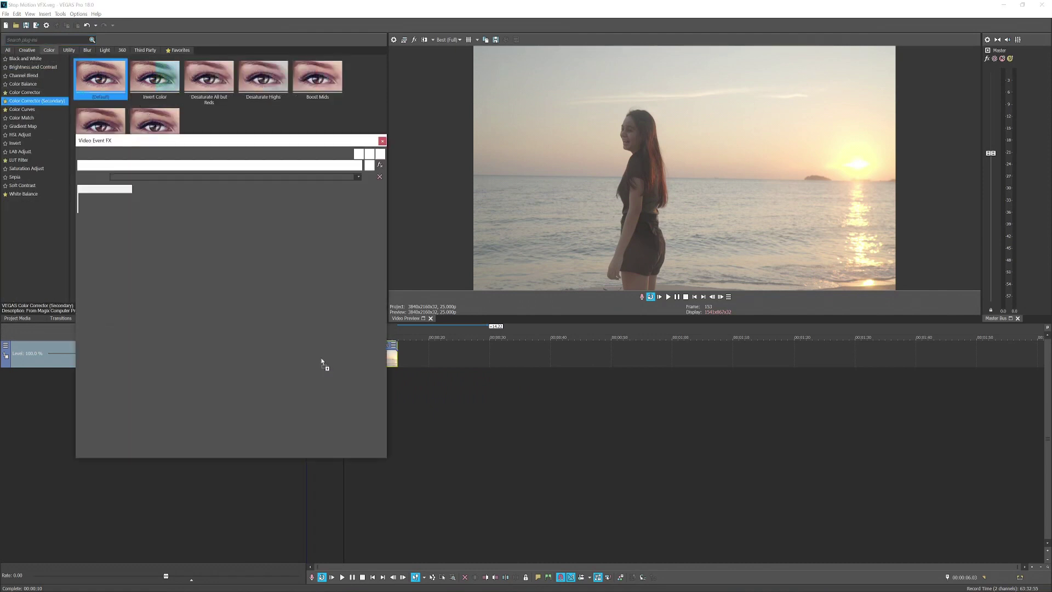
click(381, 141)
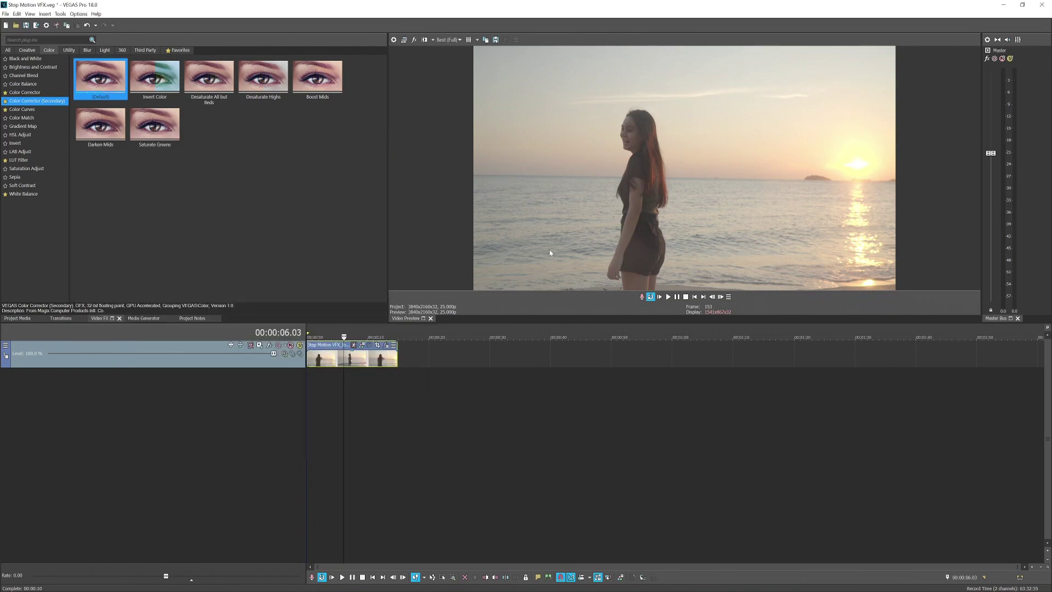
scroll(353, 353, up, 2)
click(341, 353)
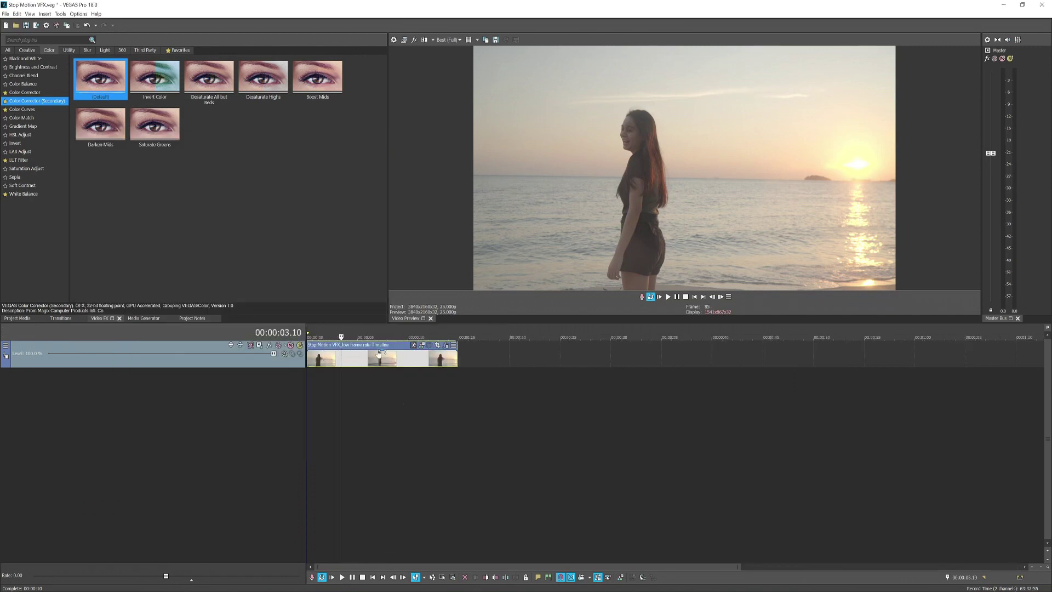
Bend the clip's Brightness curve into an S and raise Saturation to 1.15 in Color Grading
click(422, 345)
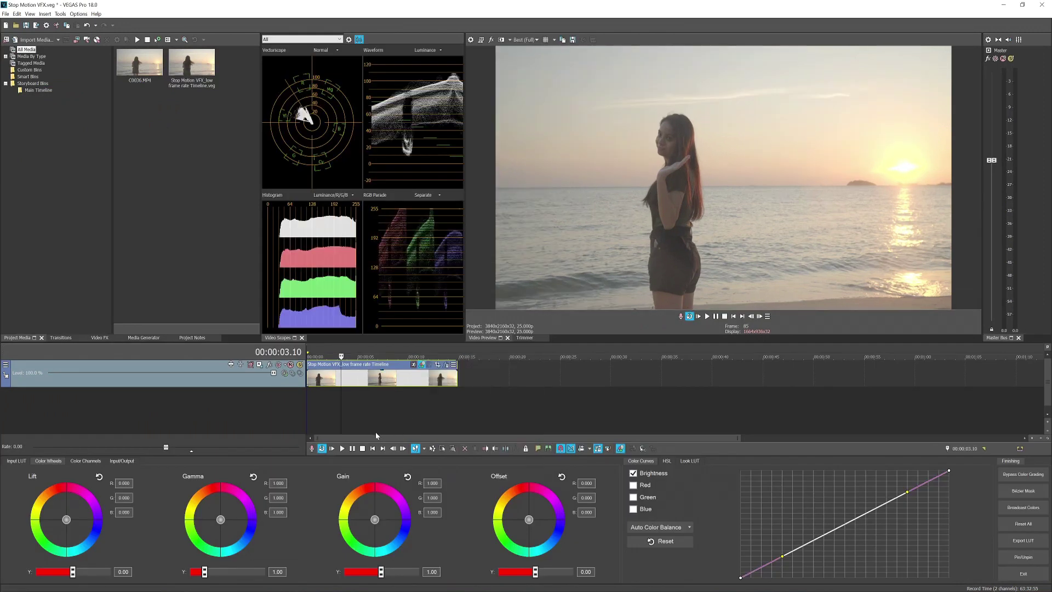
click(369, 397)
drag(354, 454, 354, 396)
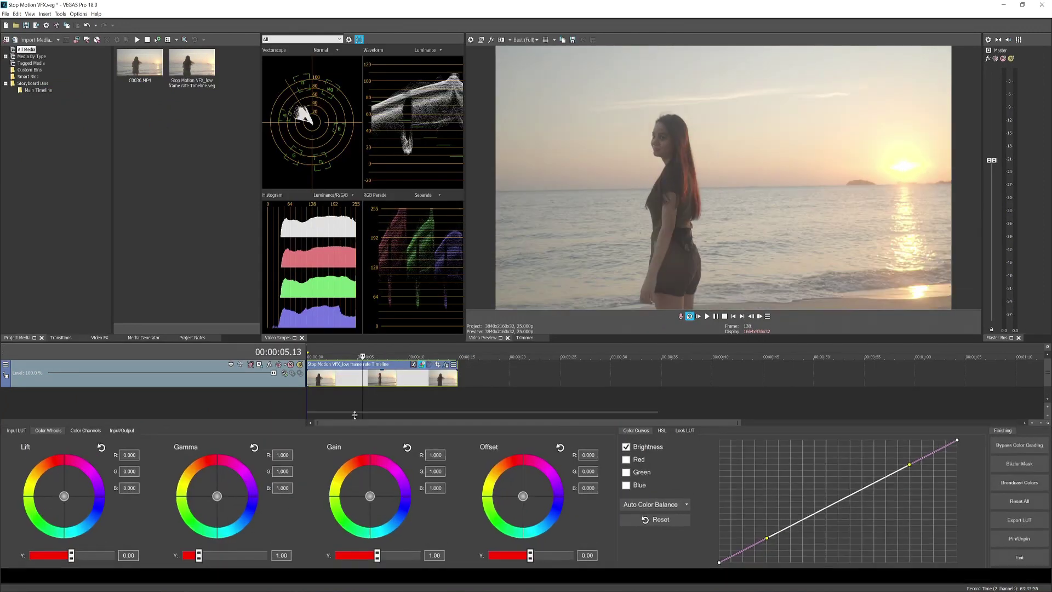
drag(736, 539, 780, 554)
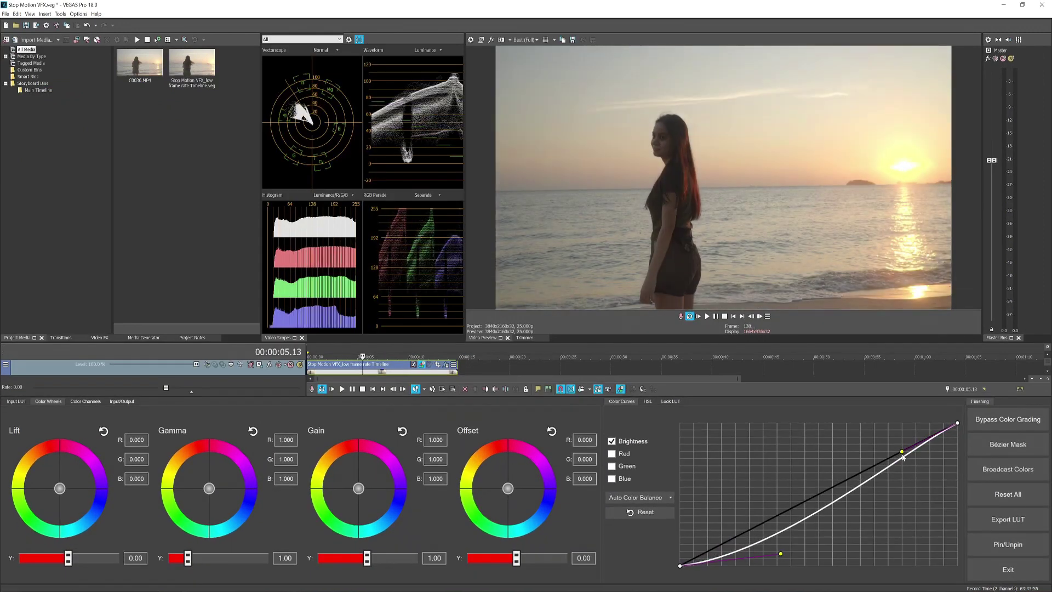
drag(901, 453, 844, 445)
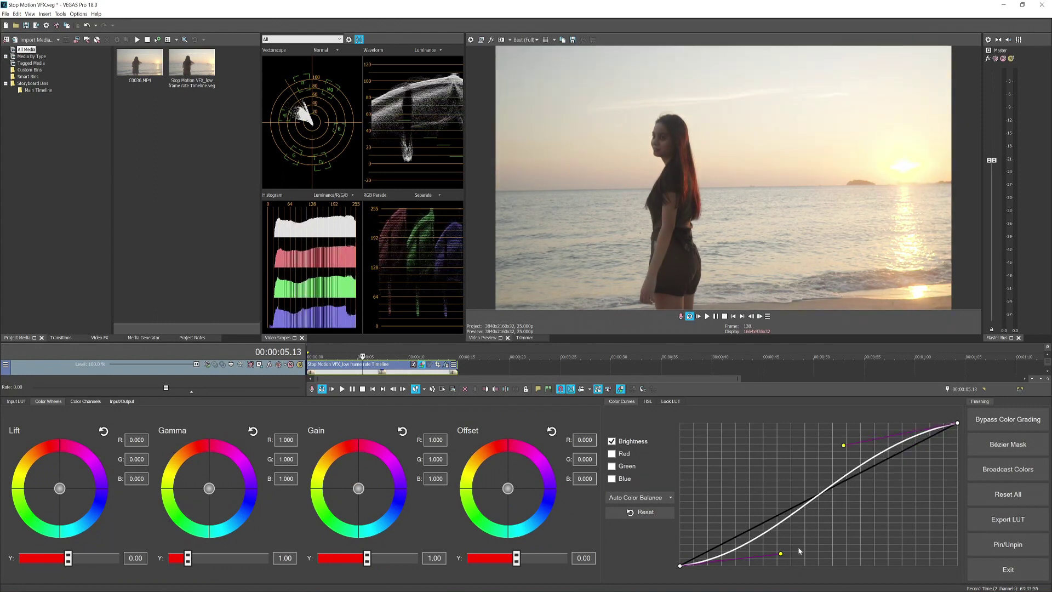
drag(780, 553, 791, 556)
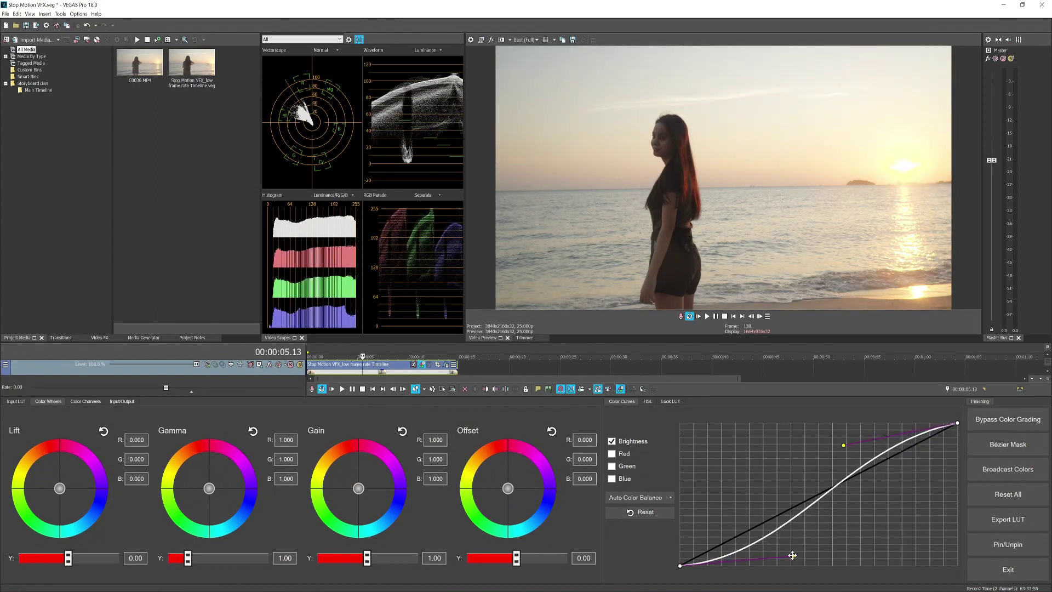
click(128, 402)
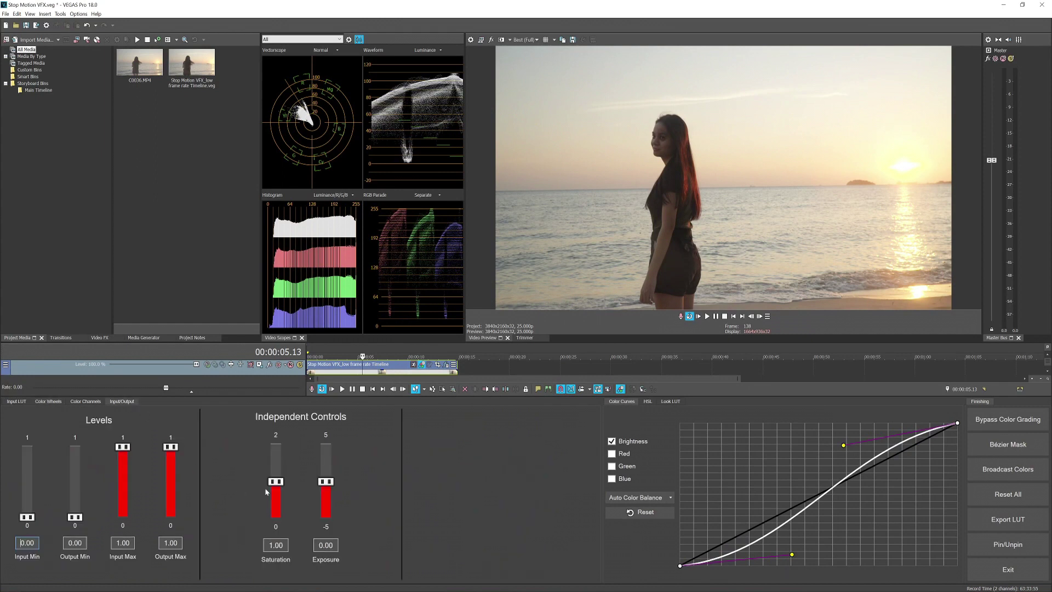
drag(276, 481, 275, 475)
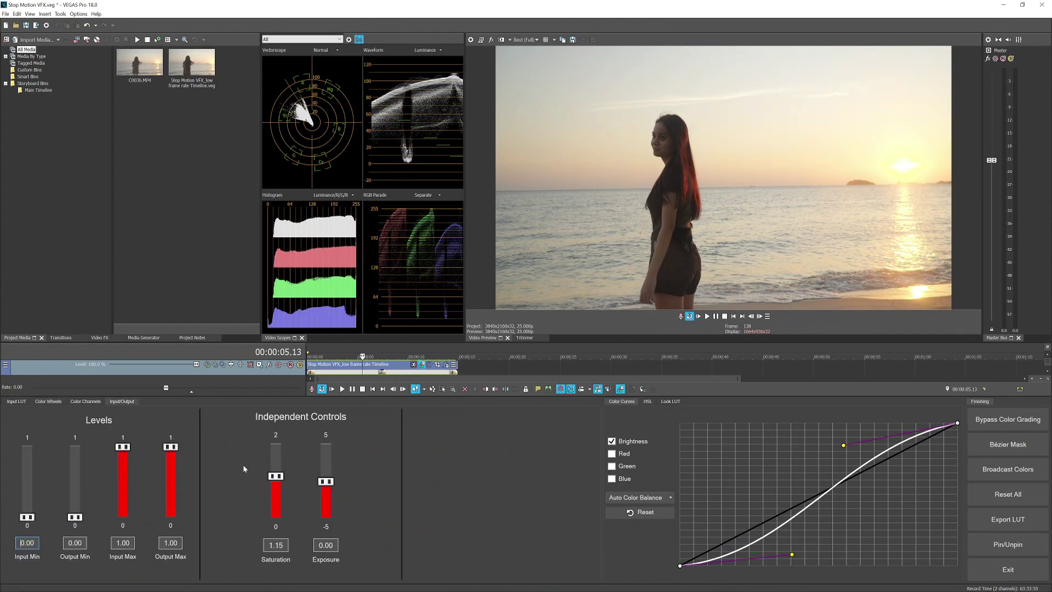
drag(793, 556, 792, 562)
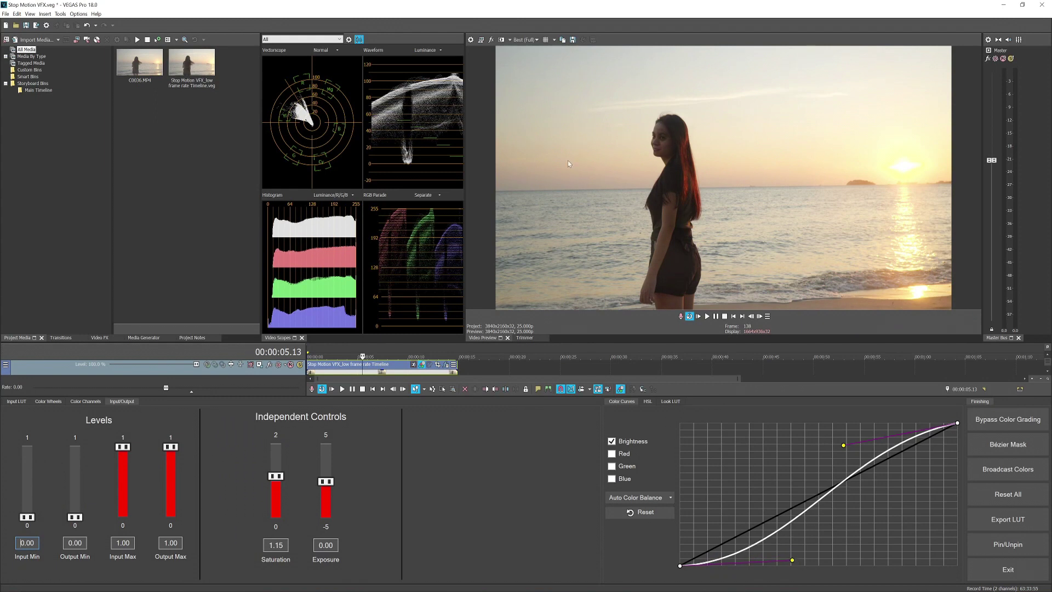
Exit Color Grading, eyedrop a colour range in Color Corrector (Secondary), and enable Show mask
click(1007, 569)
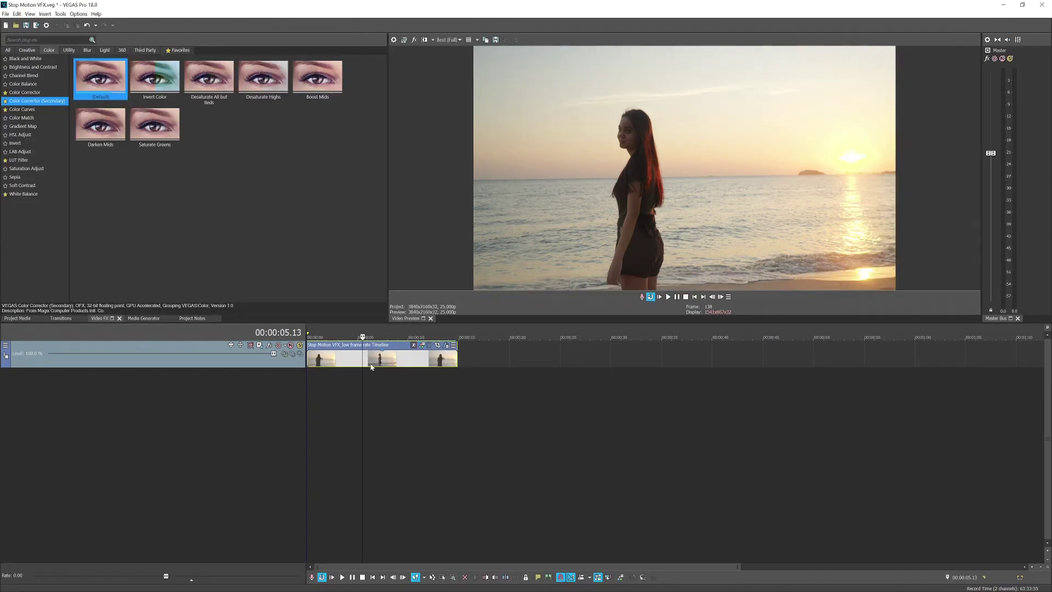
click(367, 365)
click(448, 346)
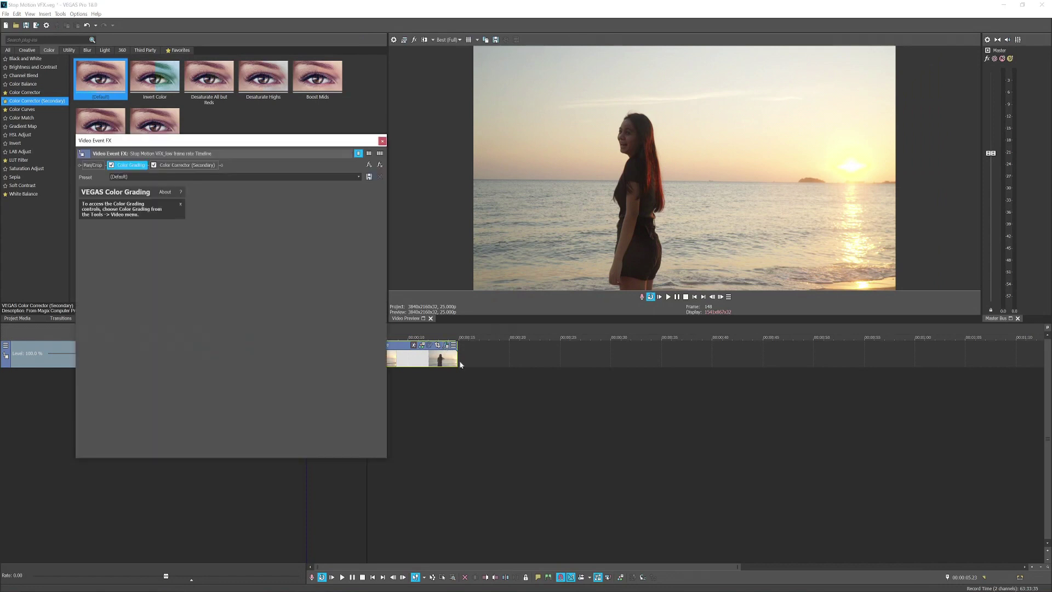
click(178, 167)
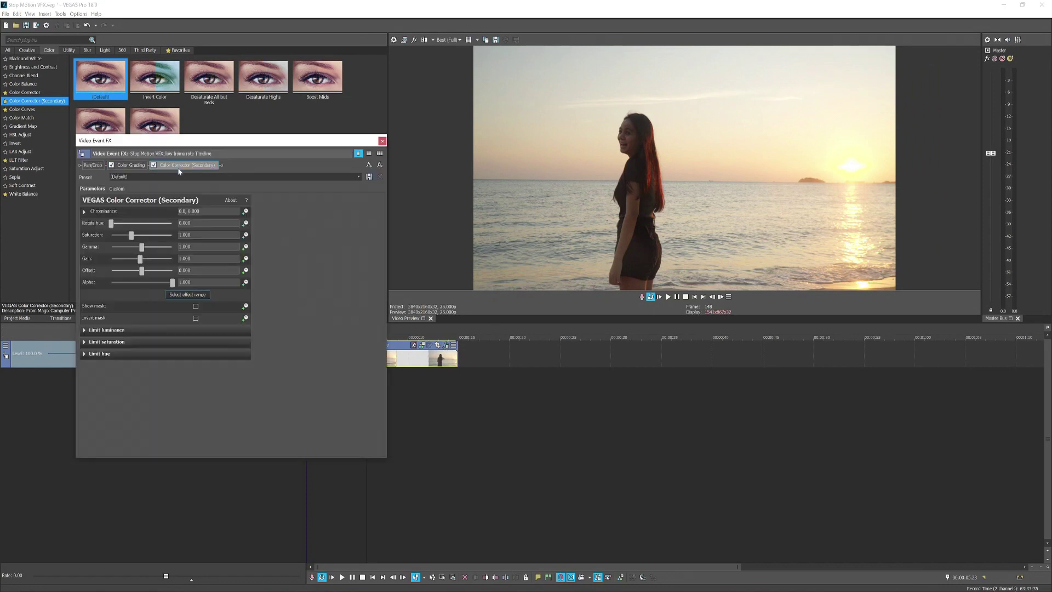
click(117, 190)
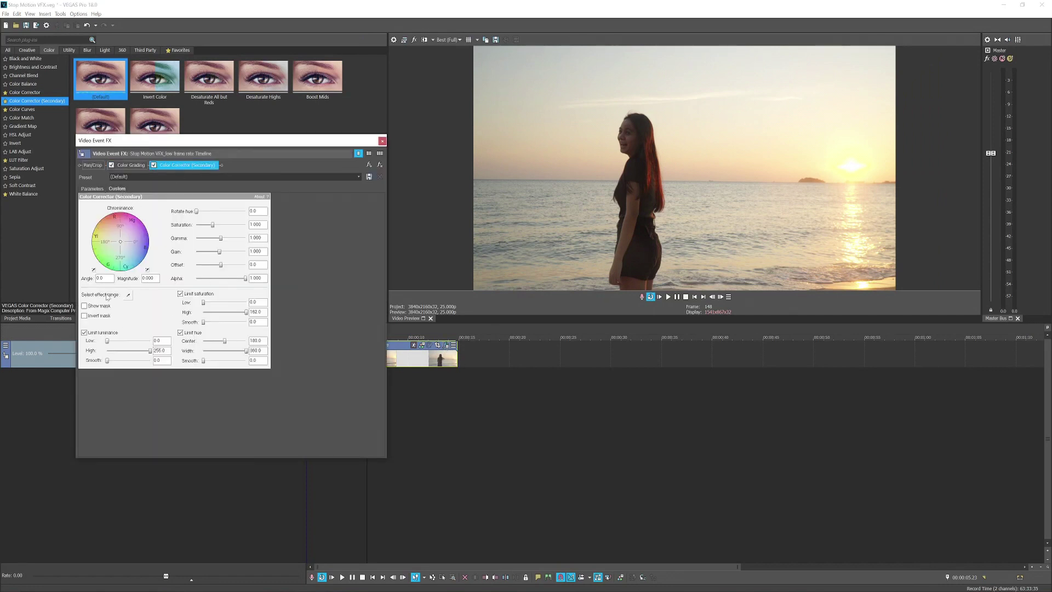
click(128, 294)
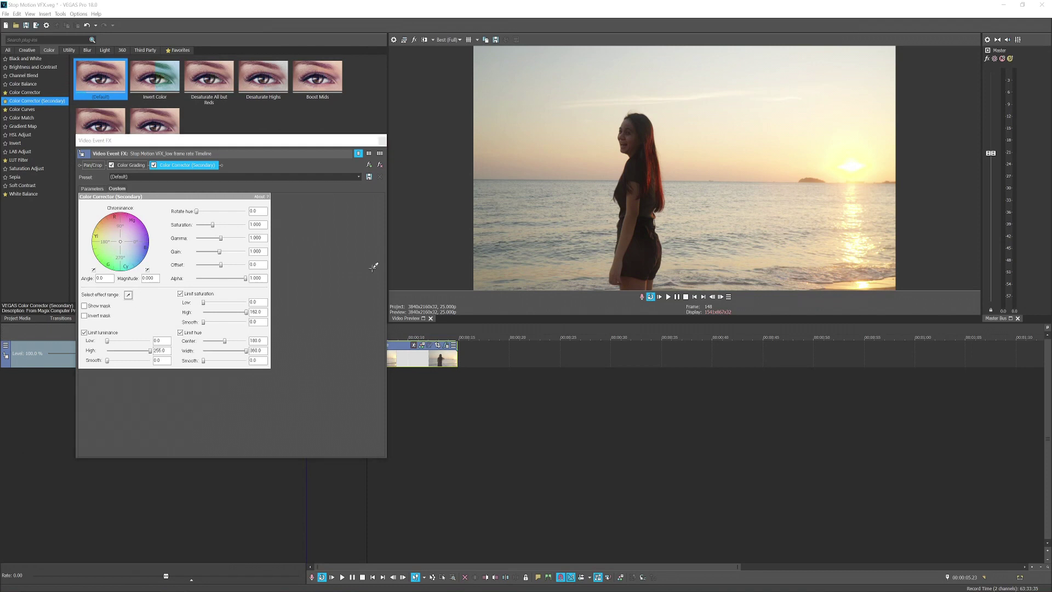
click(636, 207)
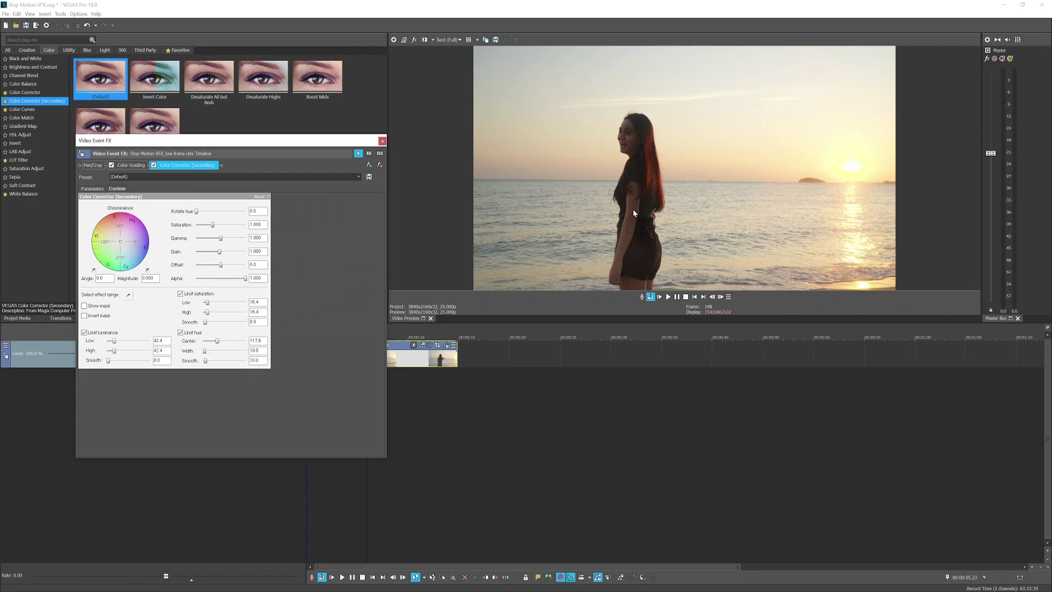
click(100, 306)
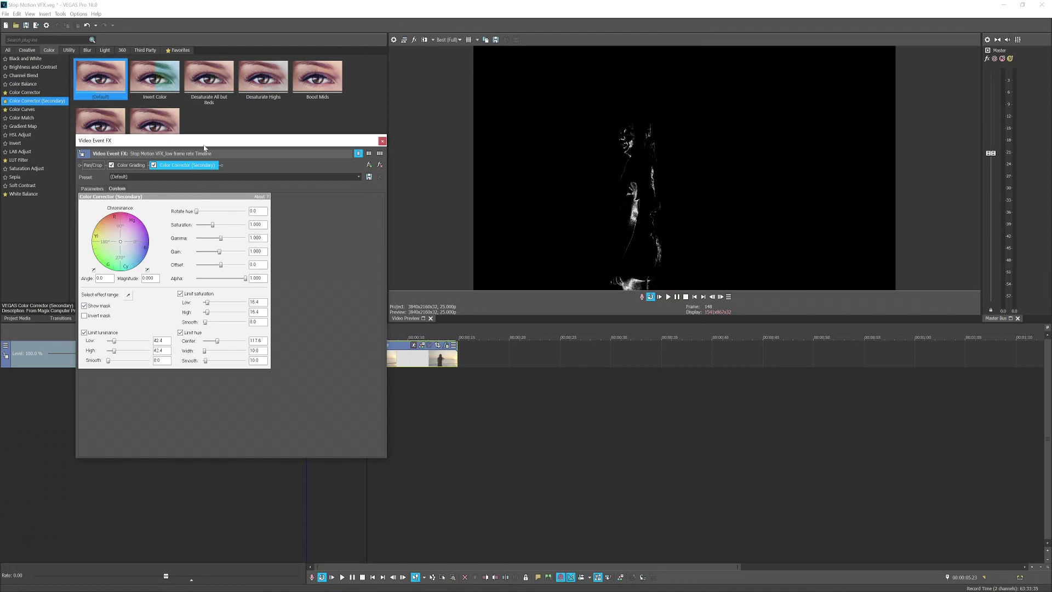
Adjust the Limit luminance and Limit saturation sliders until the figure, shoreline and water show white
drag(203, 147, 153, 137)
scroll(364, 362, up, 3)
click(363, 361)
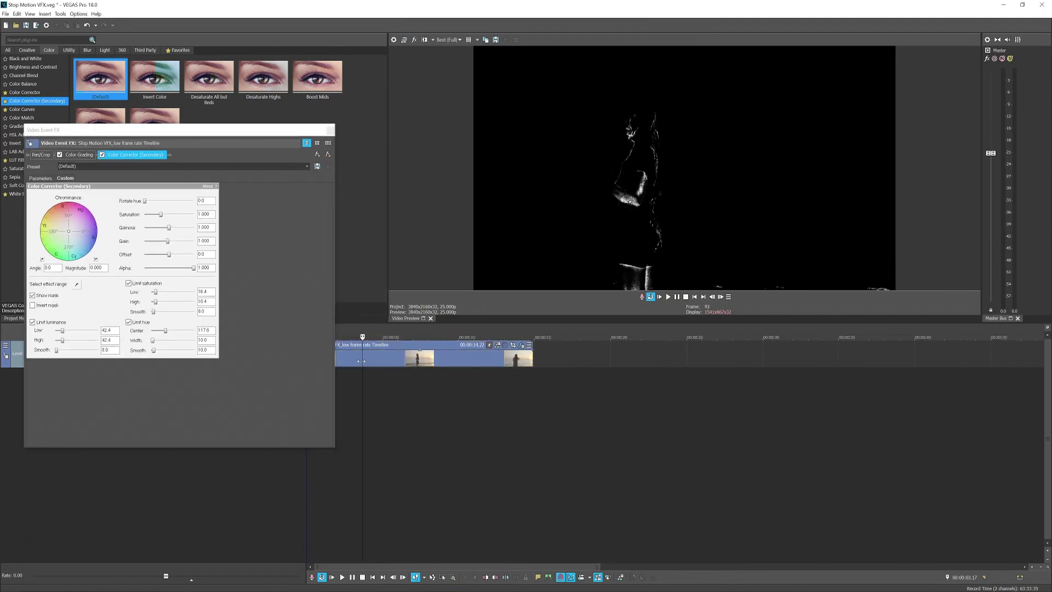
click(359, 360)
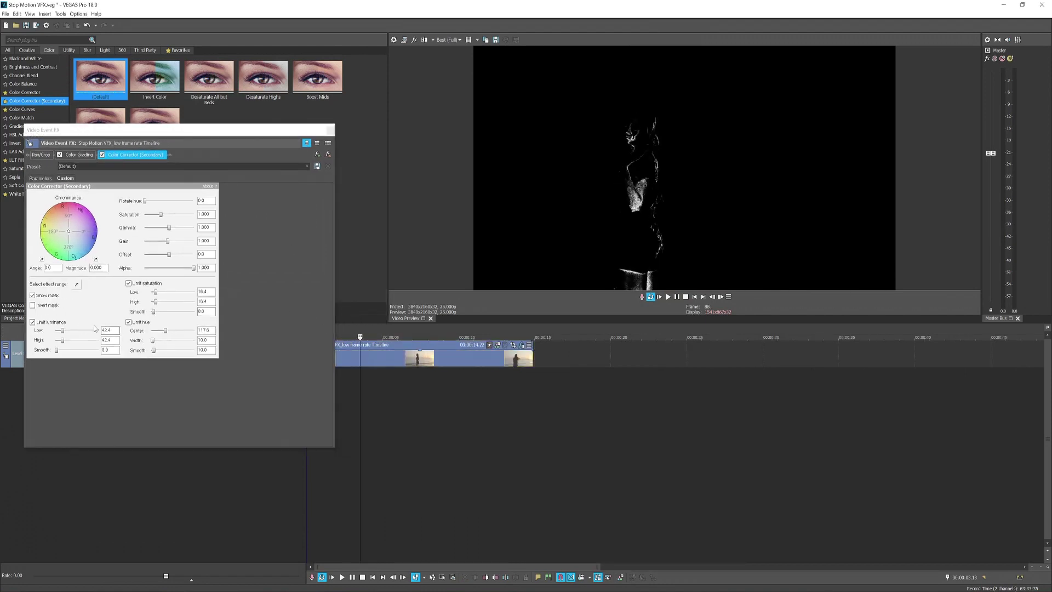
drag(62, 331, 69, 341)
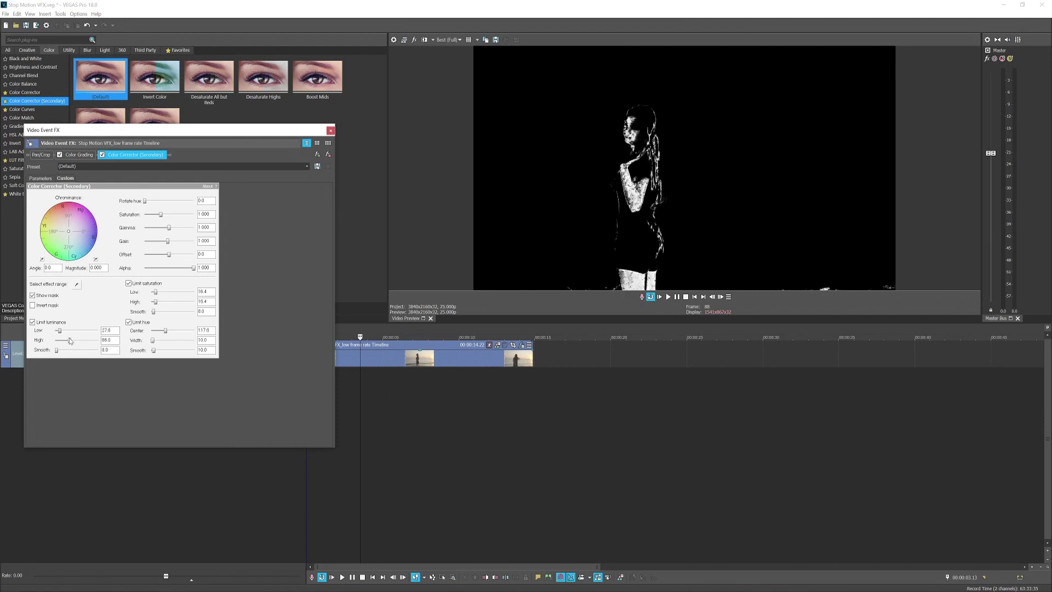
drag(155, 293, 158, 296)
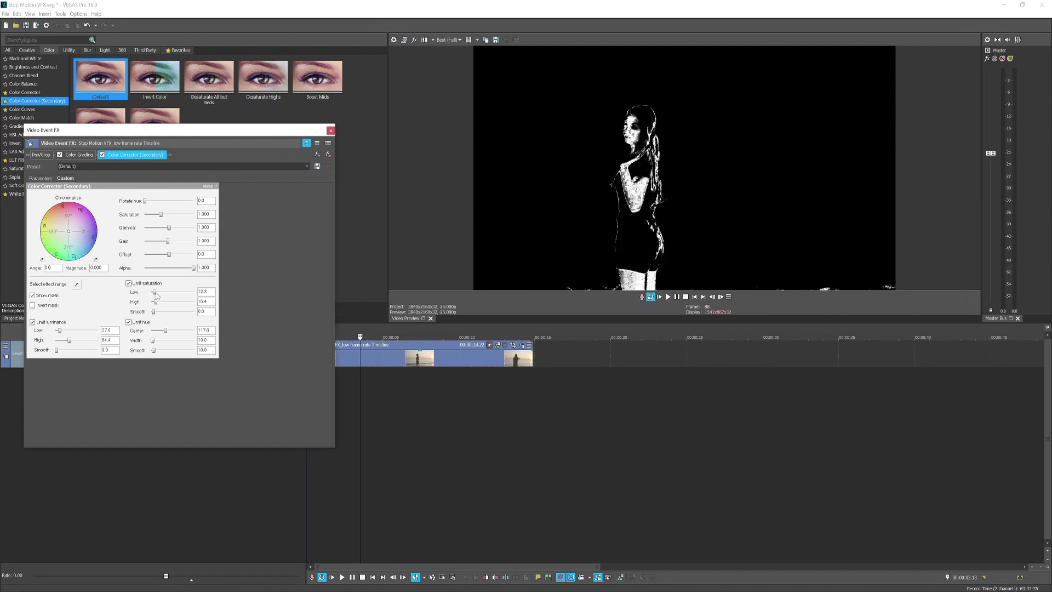
drag(155, 301, 159, 344)
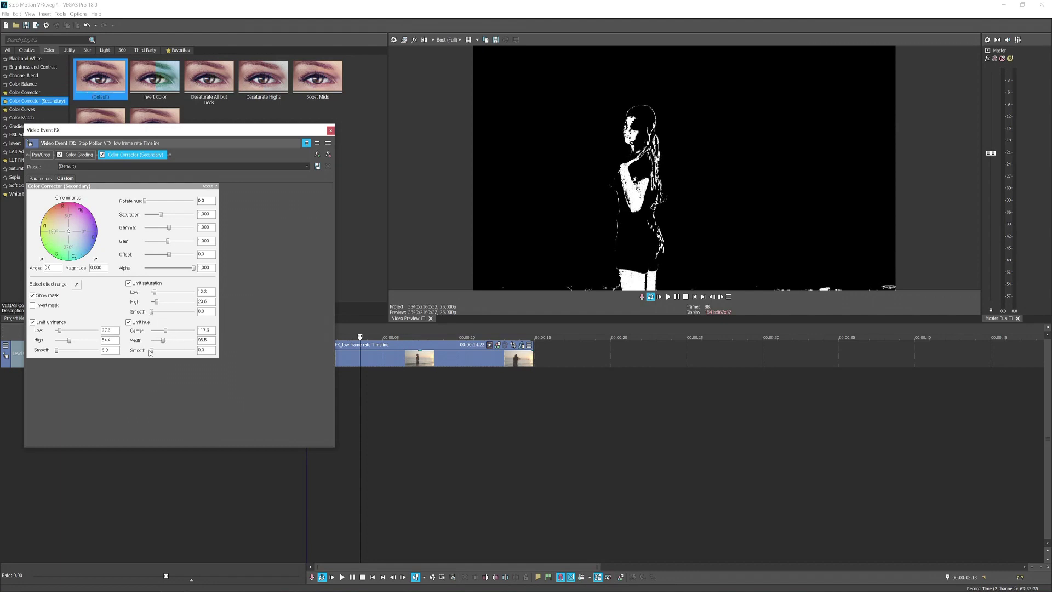
drag(58, 332, 64, 331)
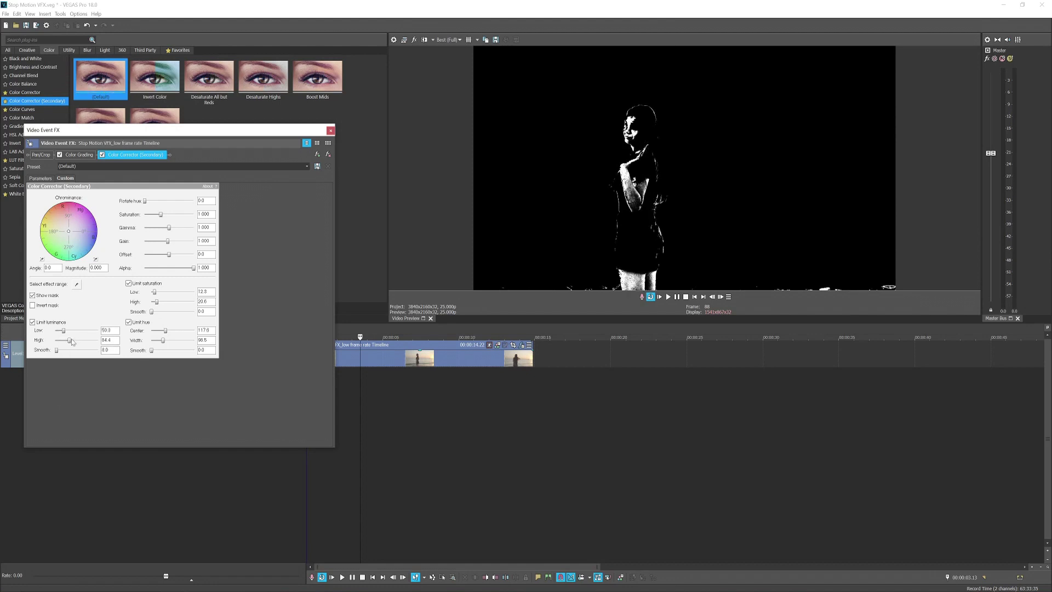
drag(70, 342, 75, 344)
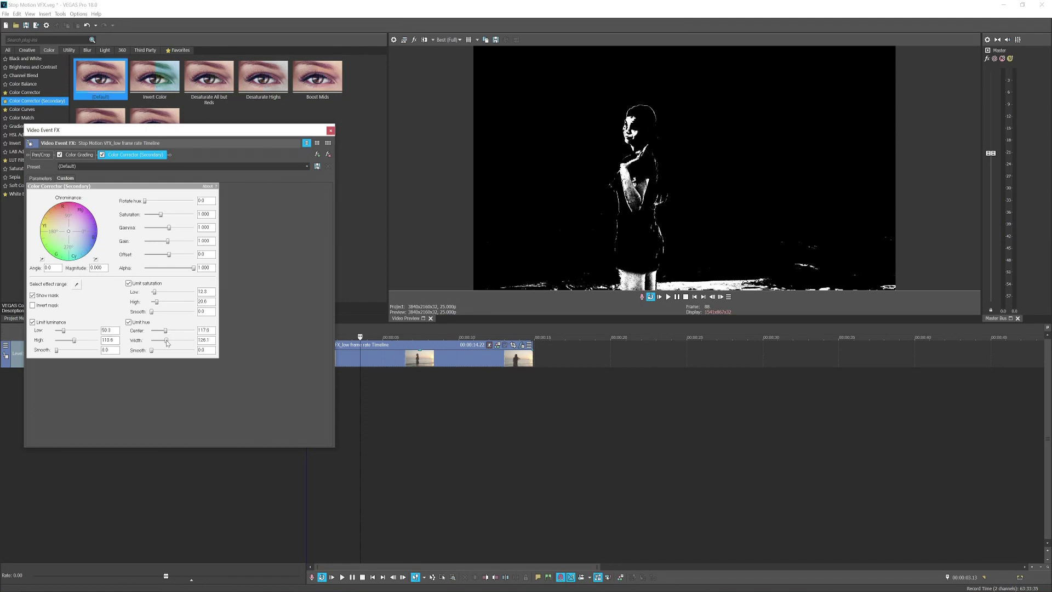
drag(155, 296, 155, 296)
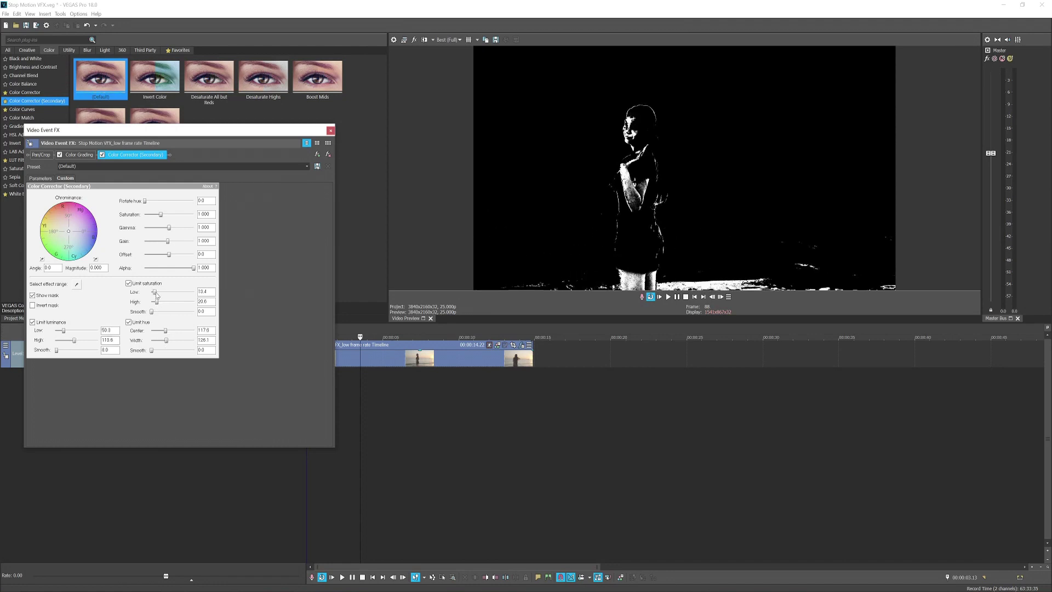
Close Video Event FX and play back the masked clip, stopping at frame 114
click(329, 129)
click(325, 376)
key(space)
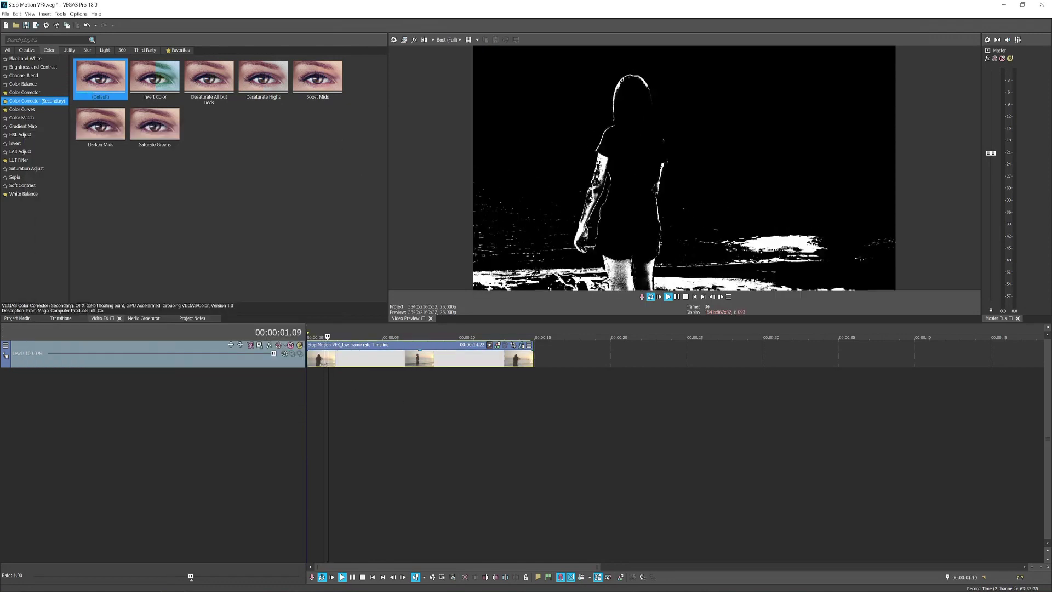
click(344, 364)
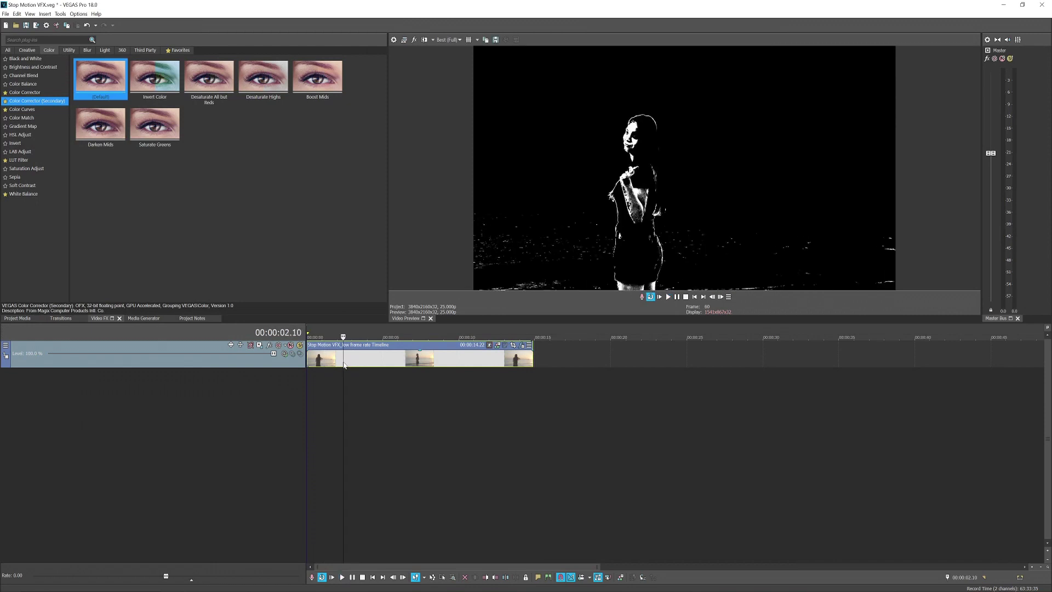
click(375, 356)
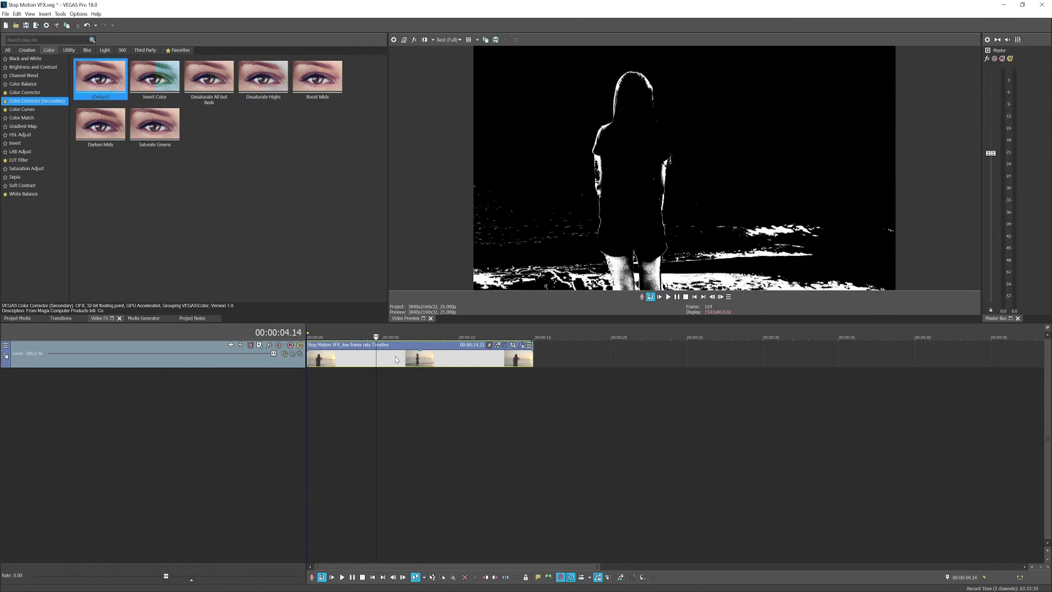
Nudge saturation High, hue Center, and luminance Low/High limits in Color Corrector (Secondary)
click(522, 346)
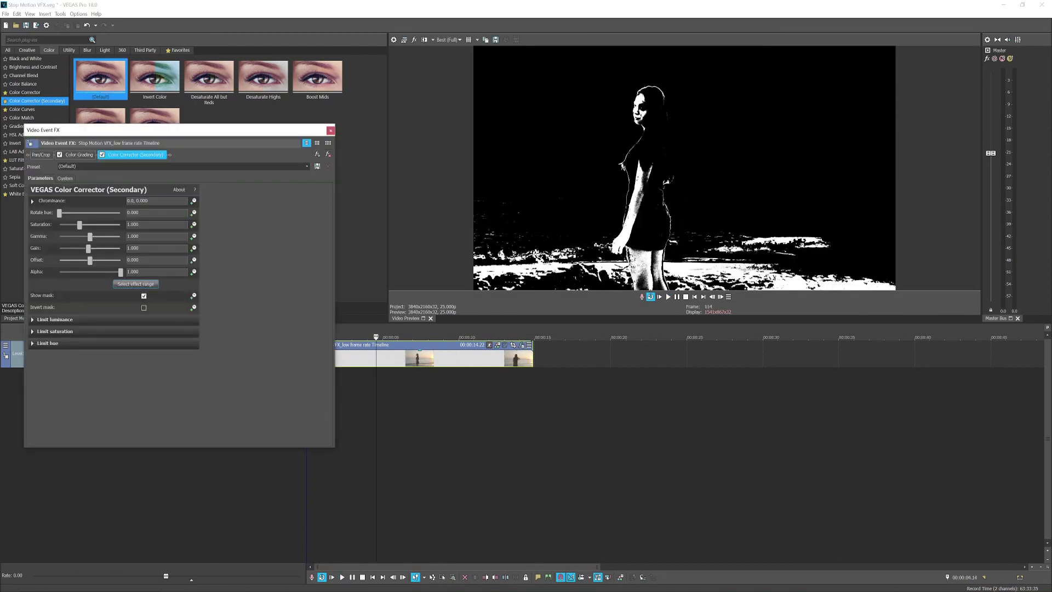
drag(157, 303, 159, 303)
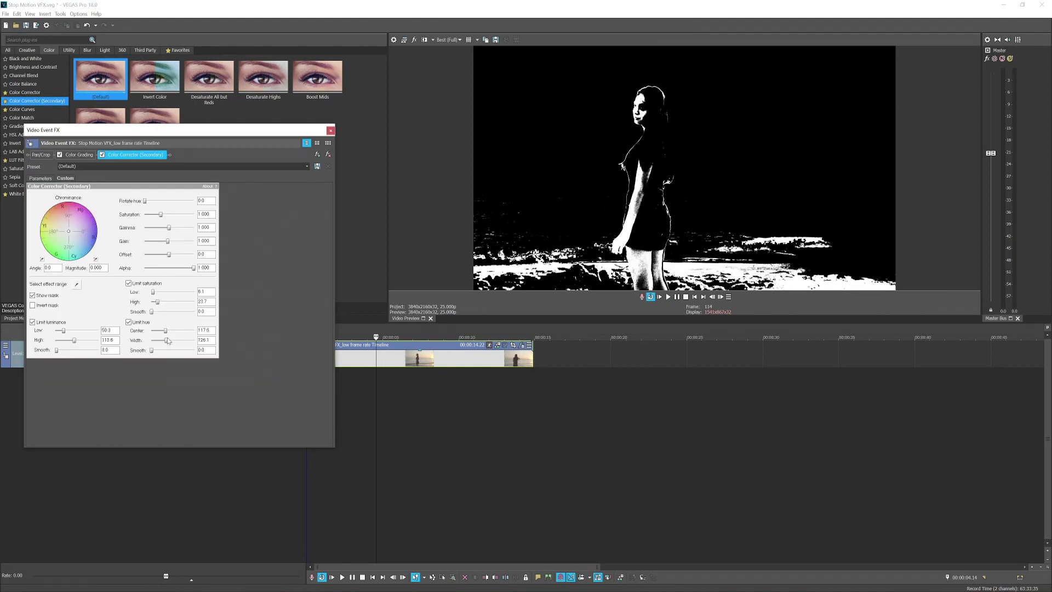
drag(165, 336, 165, 334)
drag(70, 333, 64, 334)
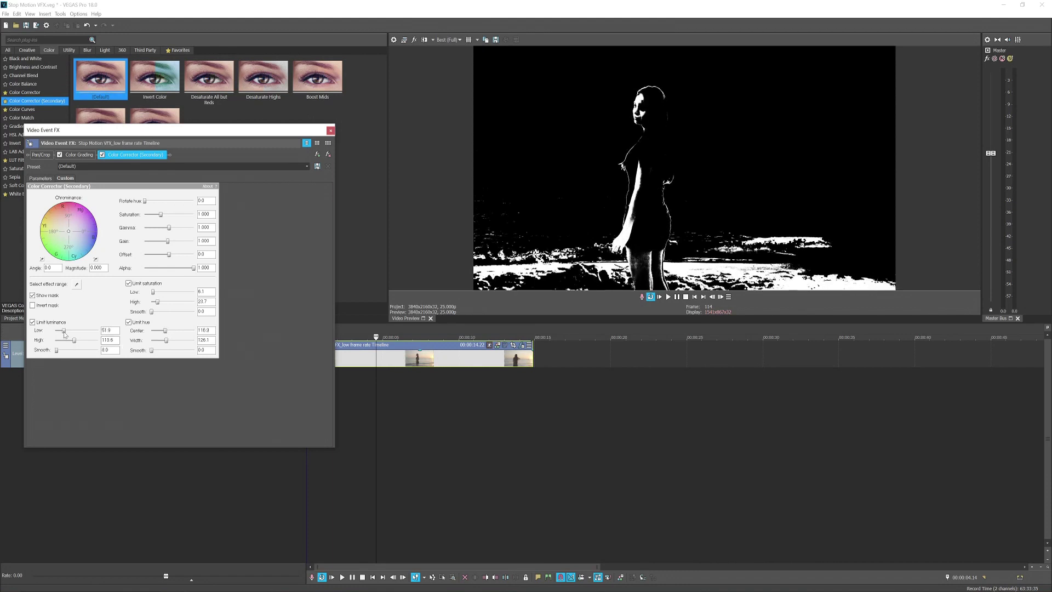
drag(74, 343, 56, 352)
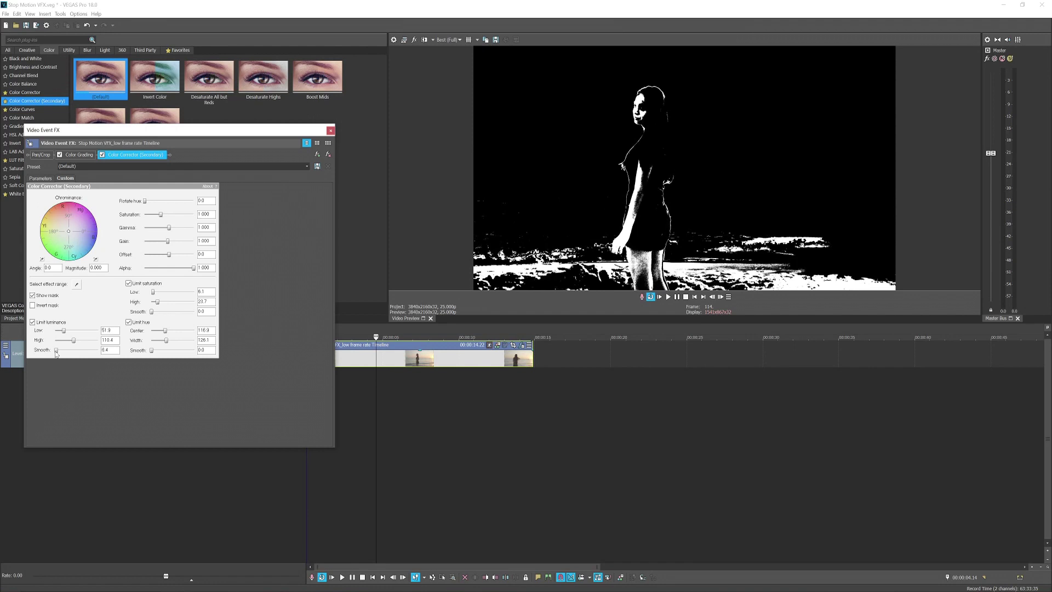
Close Video Event FX and play the masked clip, stopping near 00:00:02.11
click(330, 130)
key(space)
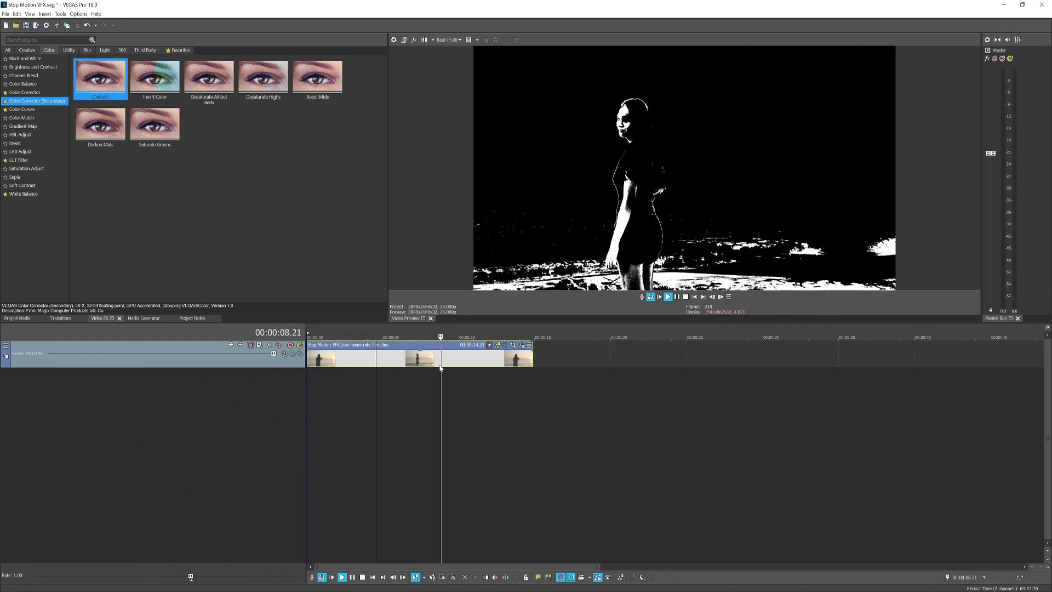
click(344, 360)
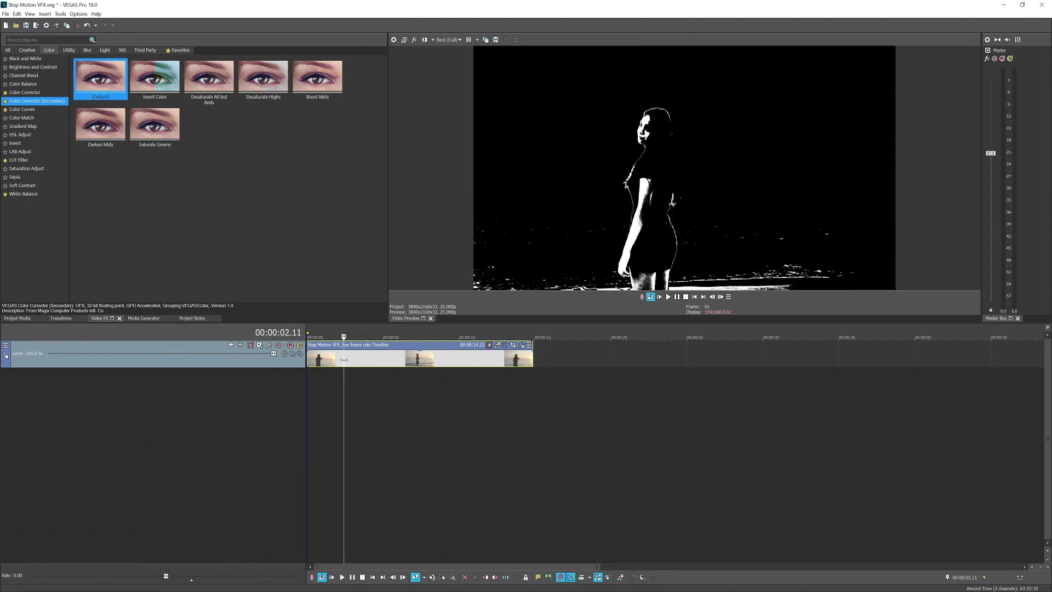